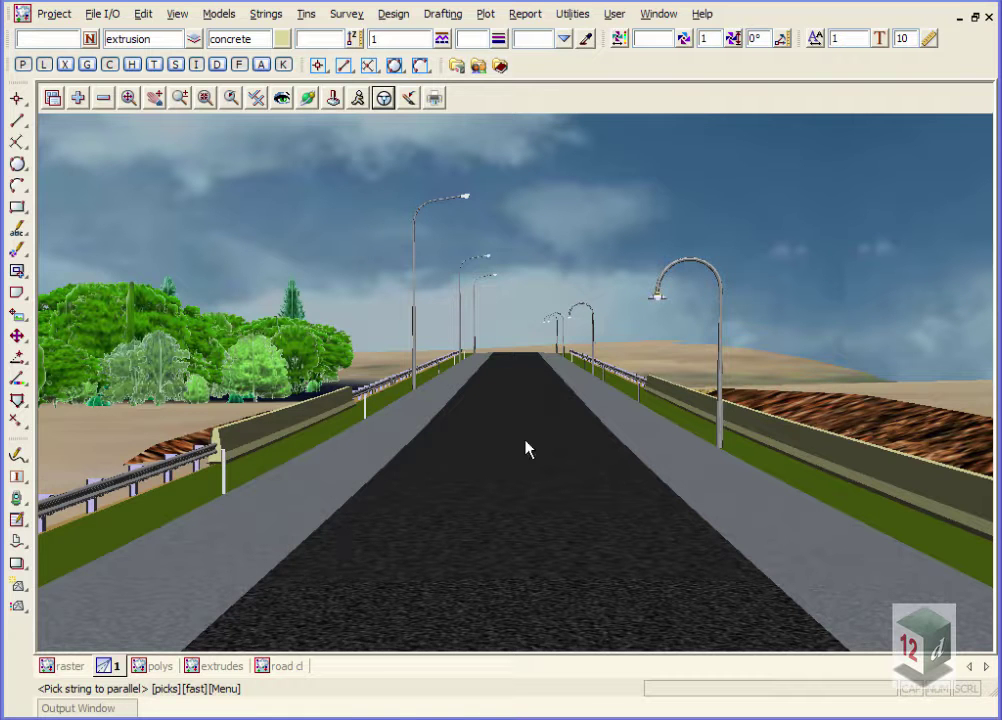
Step: Show the road cl plan view and zoom onto the straight section of the centreline
click(276, 668)
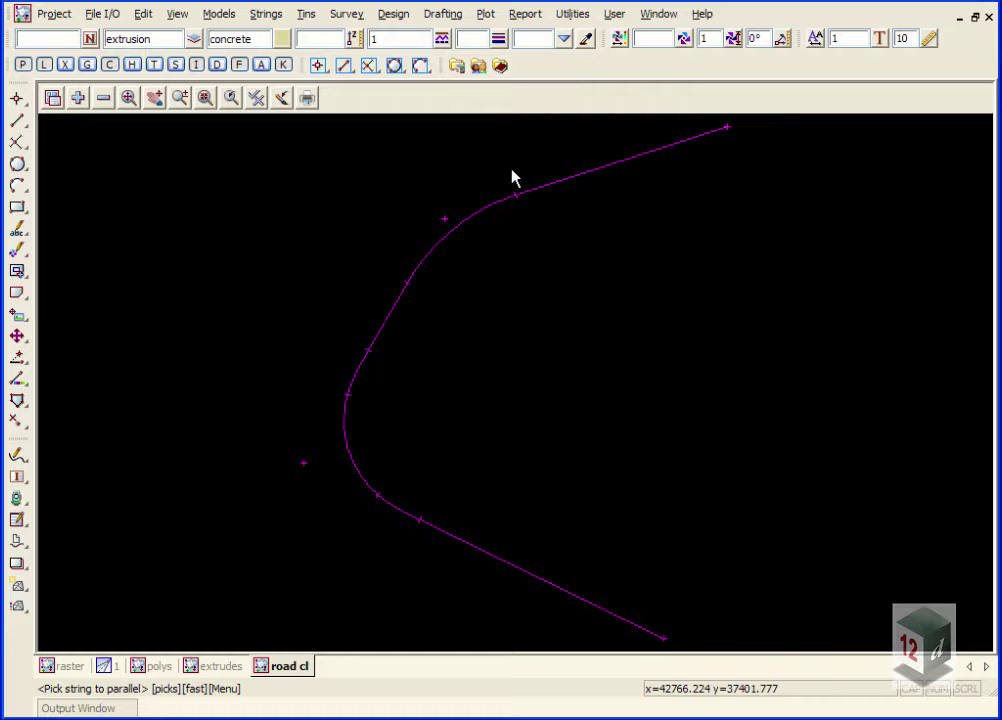
scroll(570, 159, up, 3)
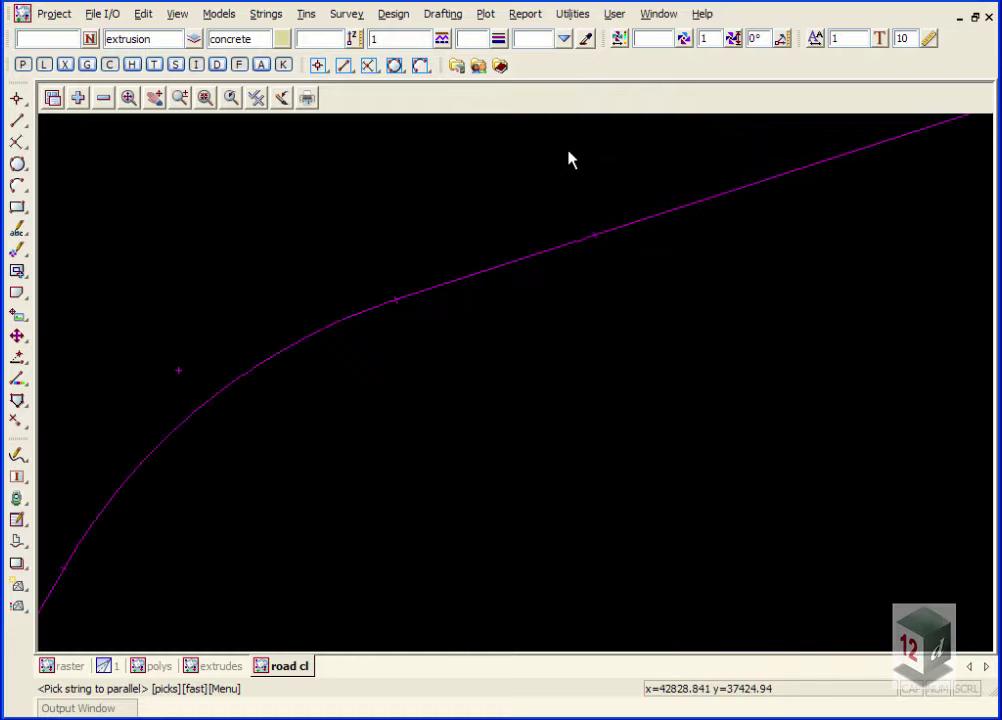
scroll(340, 300, down, 2)
scroll(537, 230, up, 2)
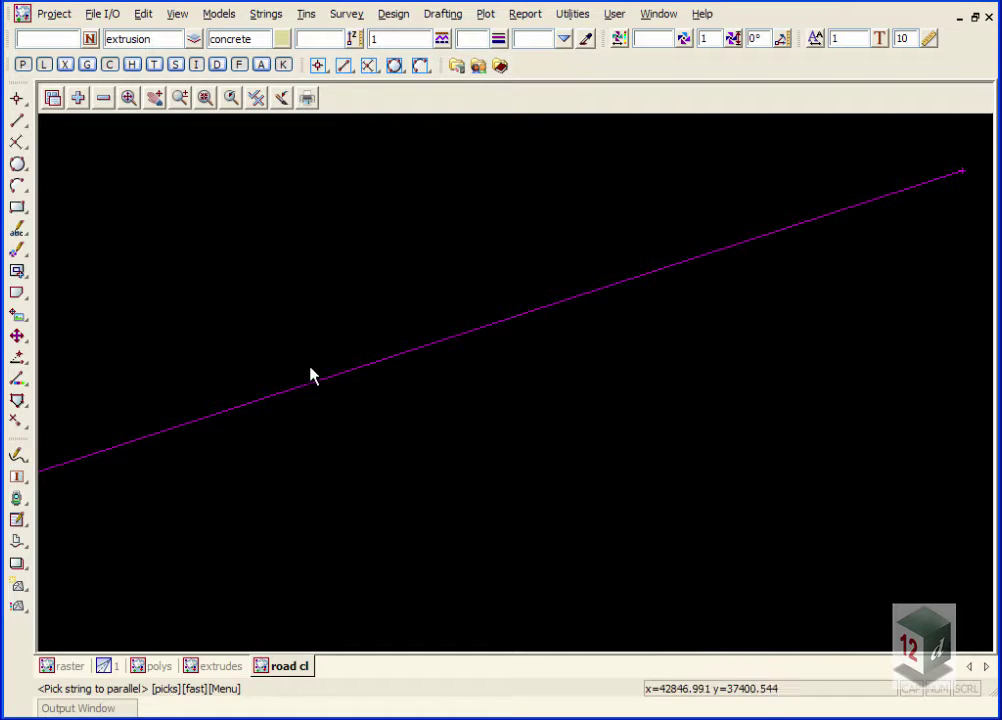
Step: Set new strings to go into model '12d vis linemarking' with colour white
click(150, 38)
double_click(112, 38)
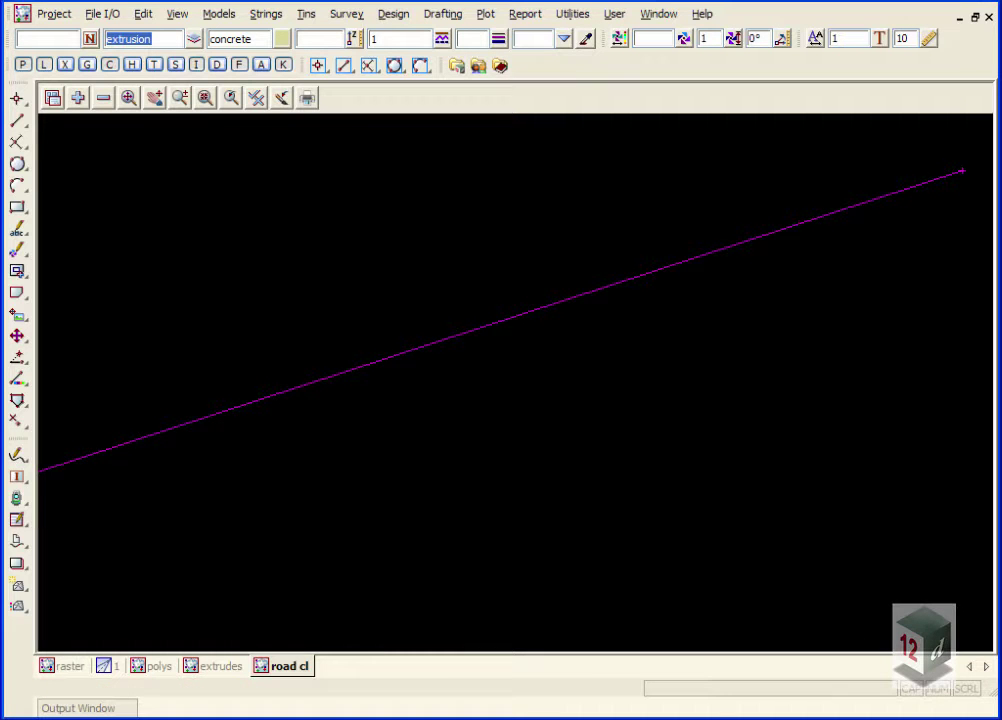
text(12d vis linemark)
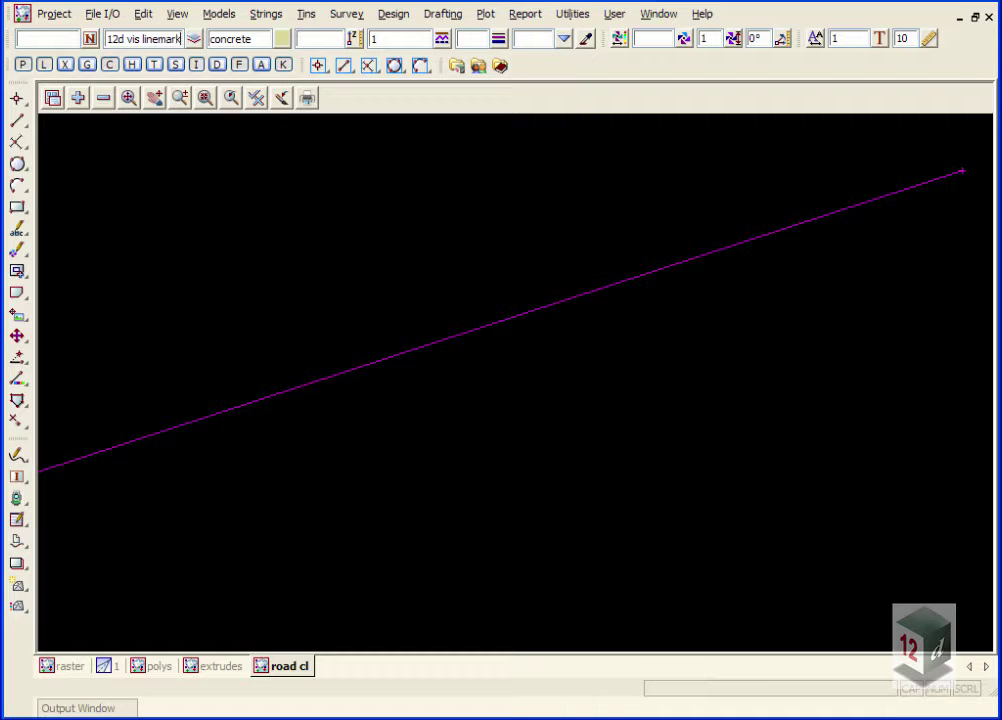
text(ing)
click(283, 38)
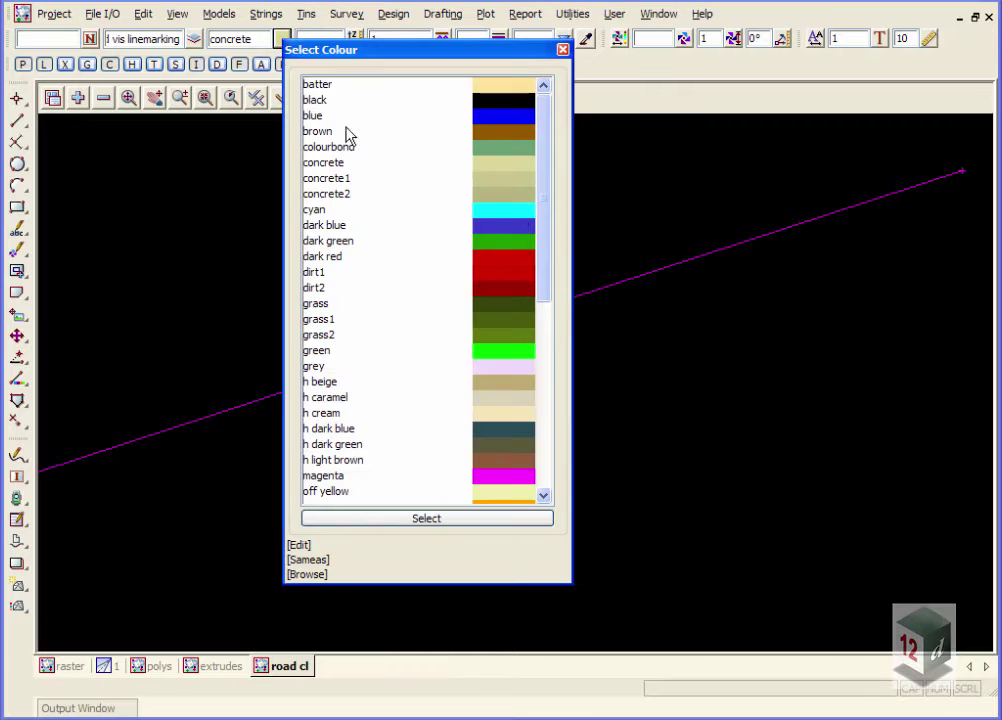
drag(543, 160, 570, 495)
double_click(500, 475)
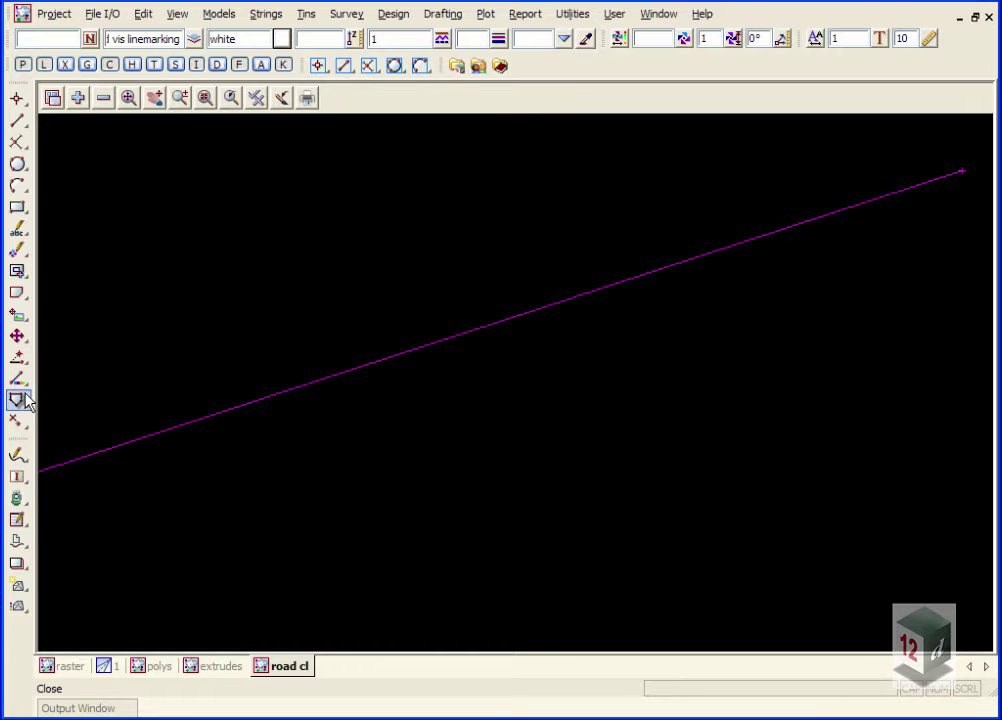
Step: Offset the road centreline by 3.5 with zero height to create the first white edge line
mouse_move(16, 400)
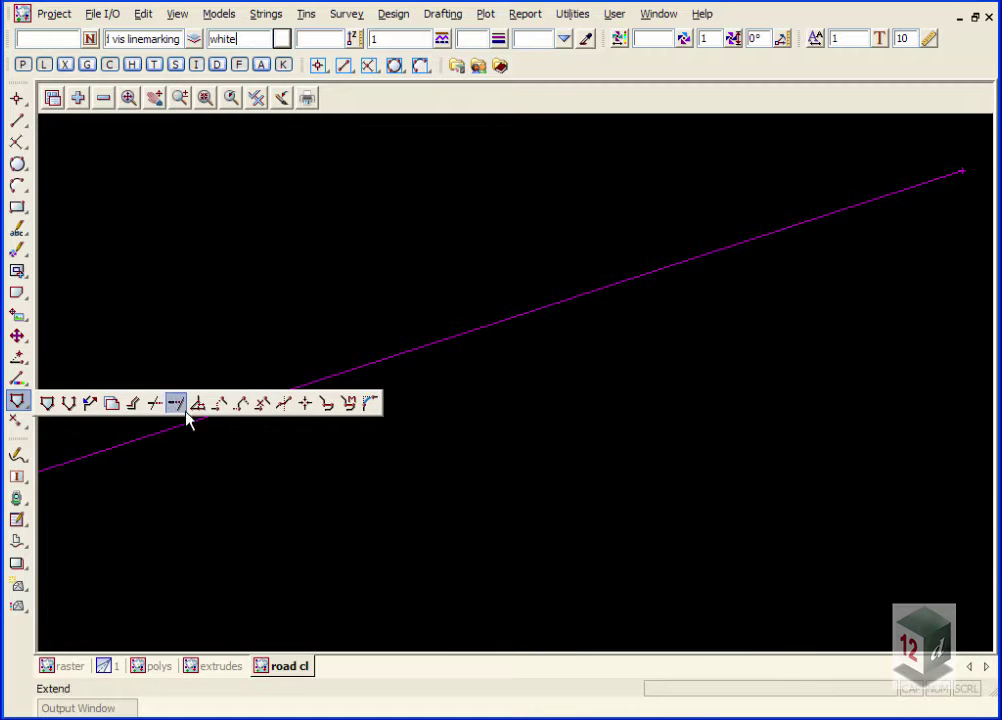
click(133, 403)
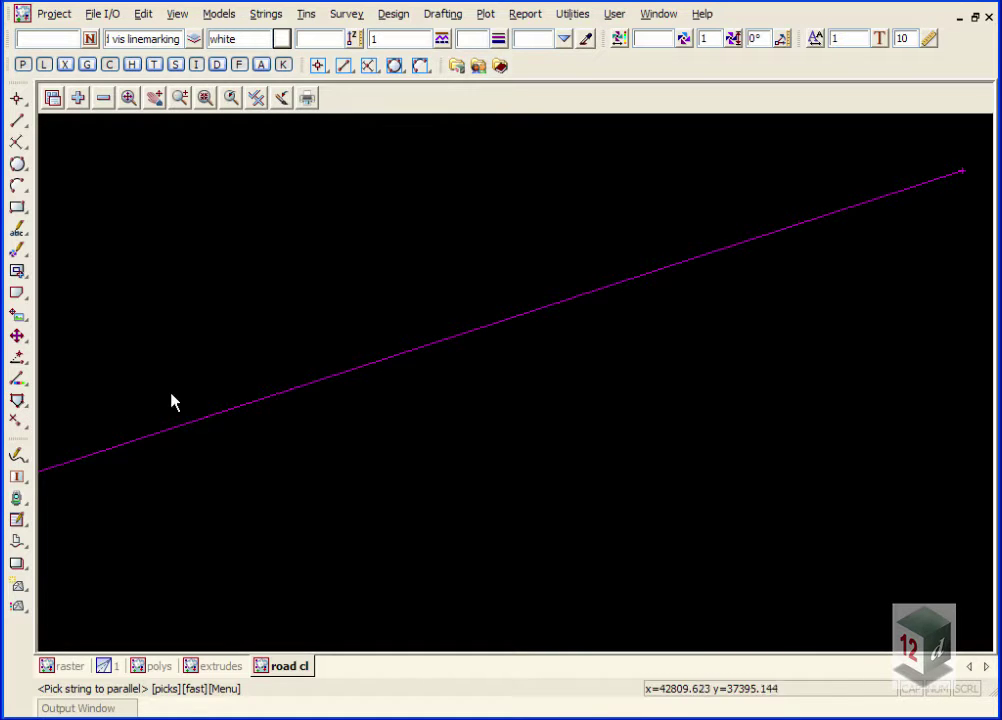
click(383, 360)
click(381, 364)
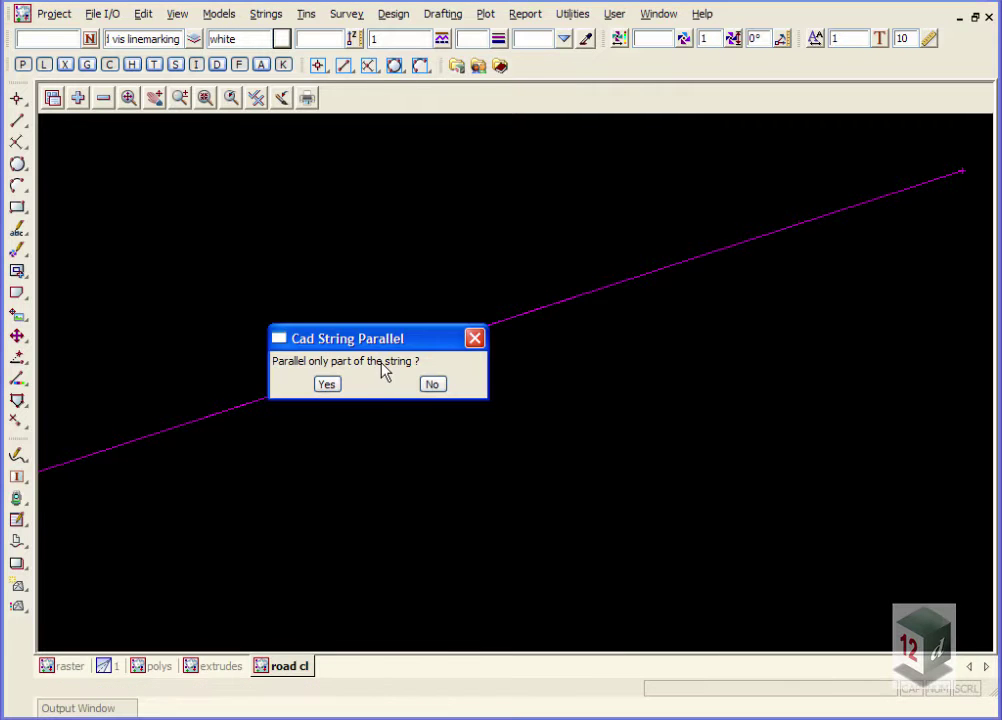
click(433, 384)
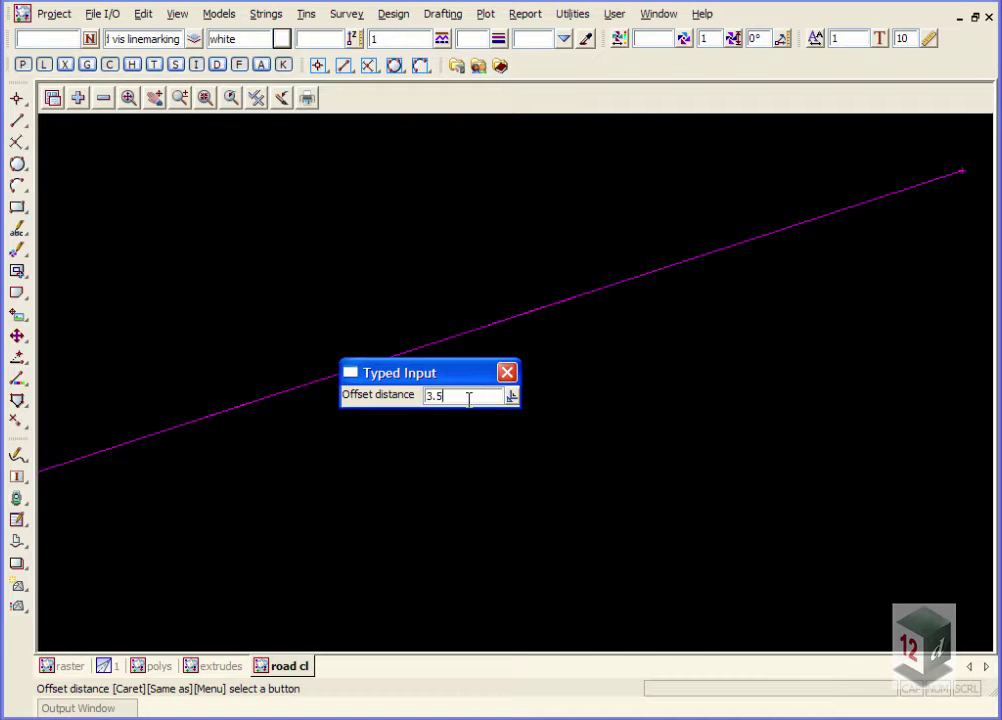
key(Return)
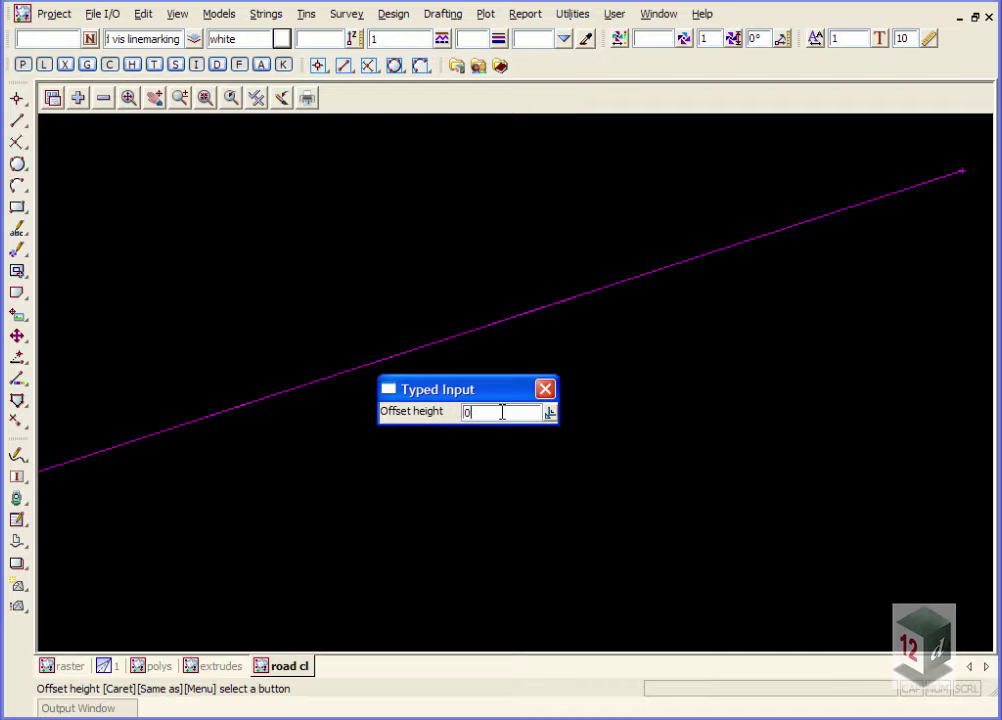
key(Return)
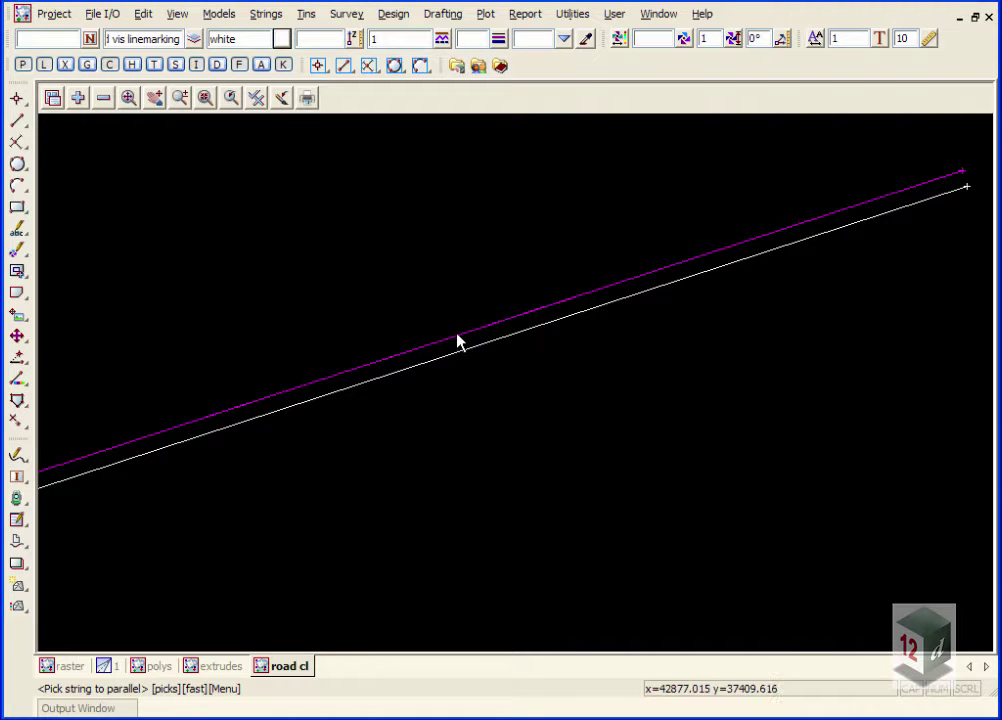
Step: Offset the centreline 3.5 on the other side to create the second edge line
click(392, 358)
middle_click(392, 358)
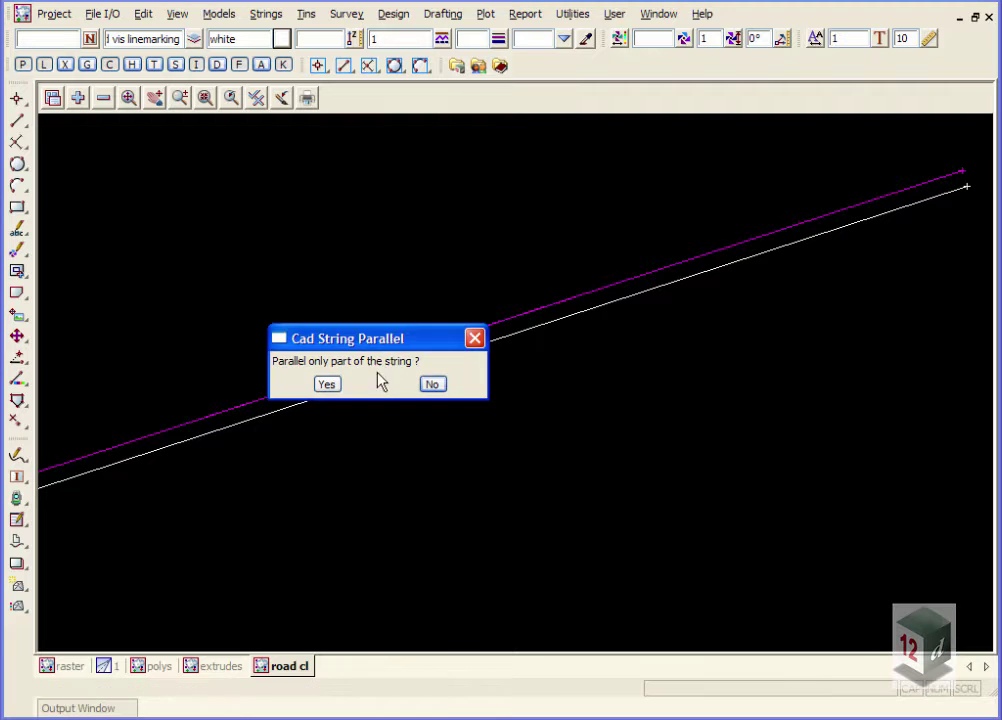
click(438, 386)
text(3.5)
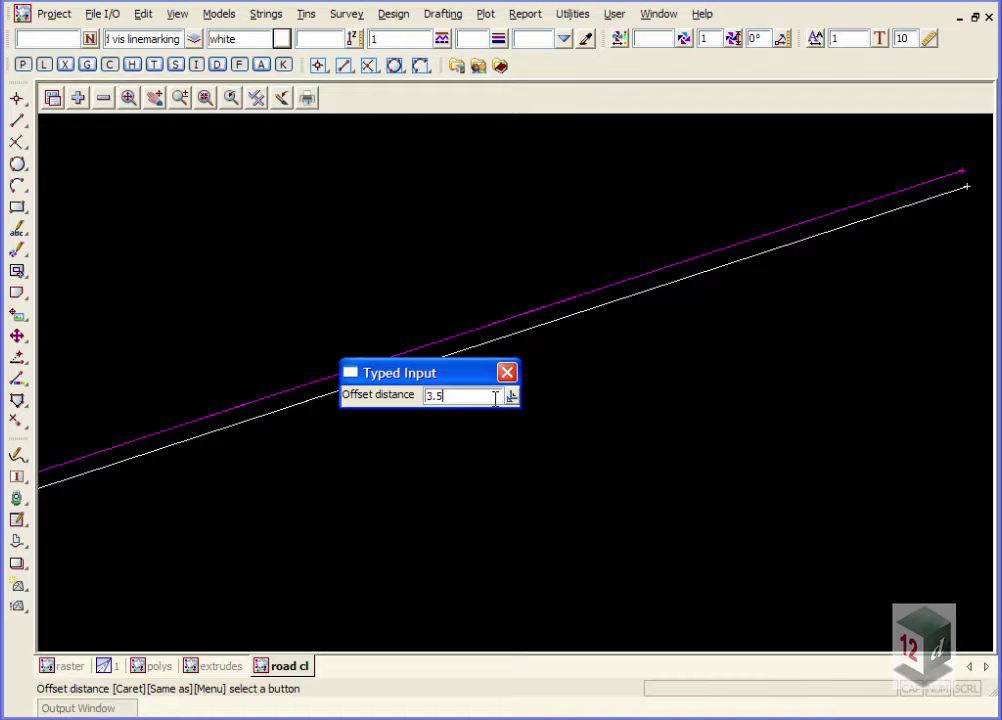
key(Return)
key(Return)
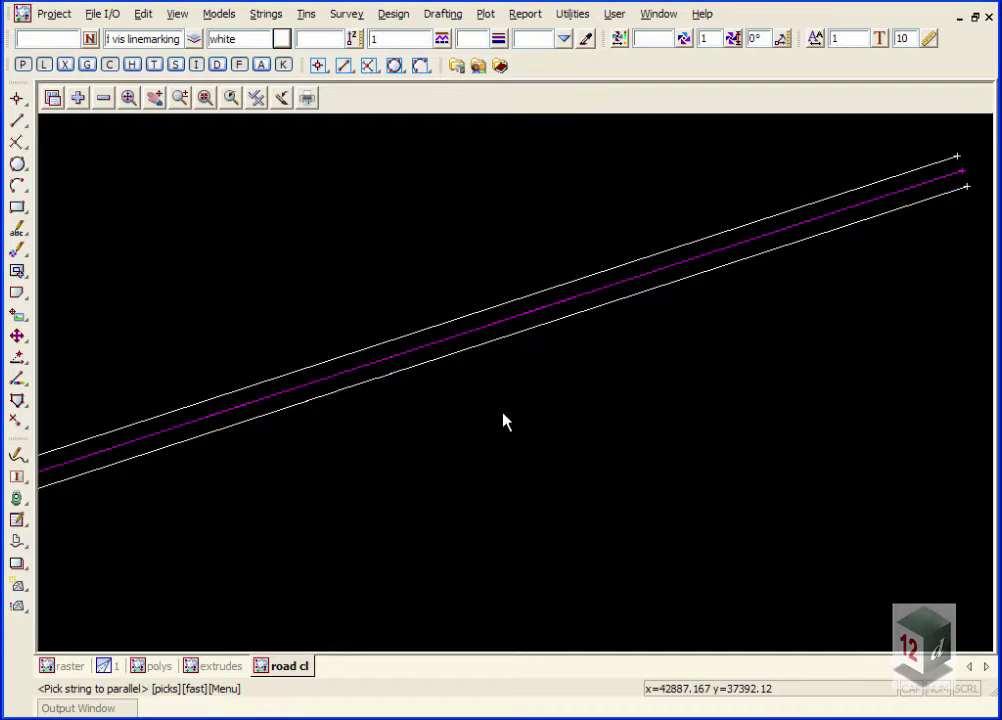
Step: Offset the upper white edge line by 1.15 to create a close parallel marking string
click(418, 320)
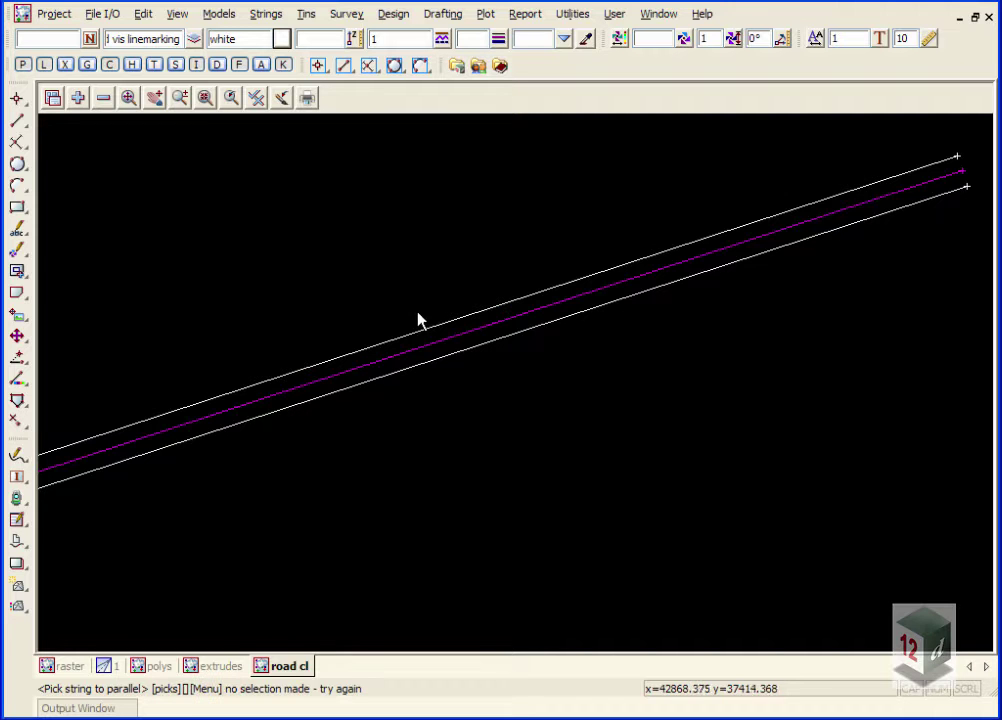
scroll(414, 340, up, 1)
scroll(414, 346, up, 1)
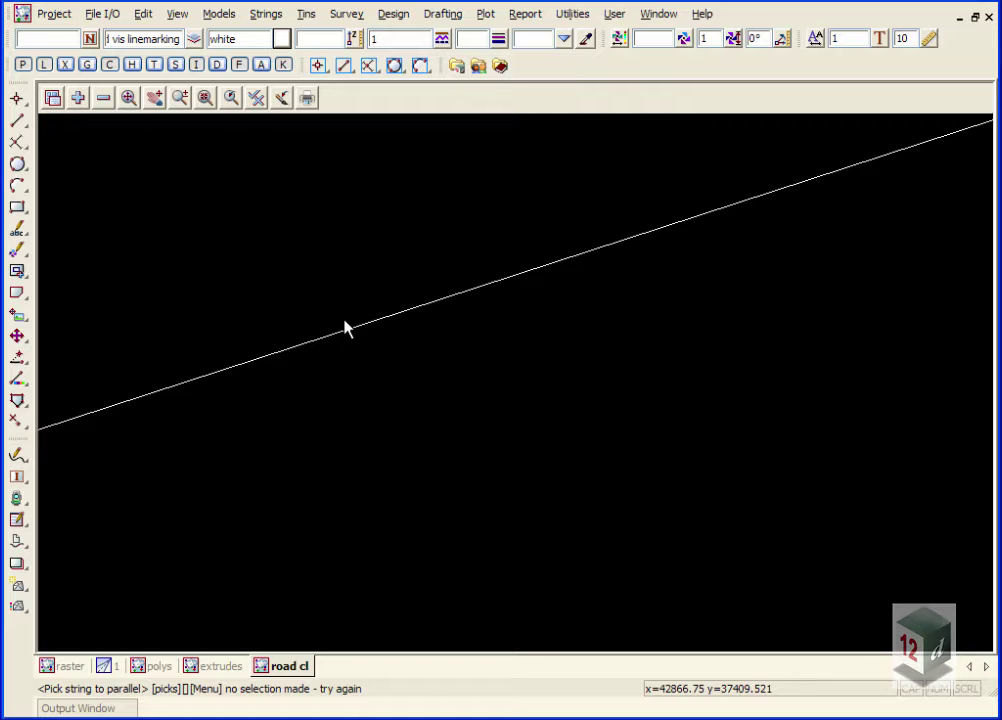
click(384, 317)
middle_click(384, 318)
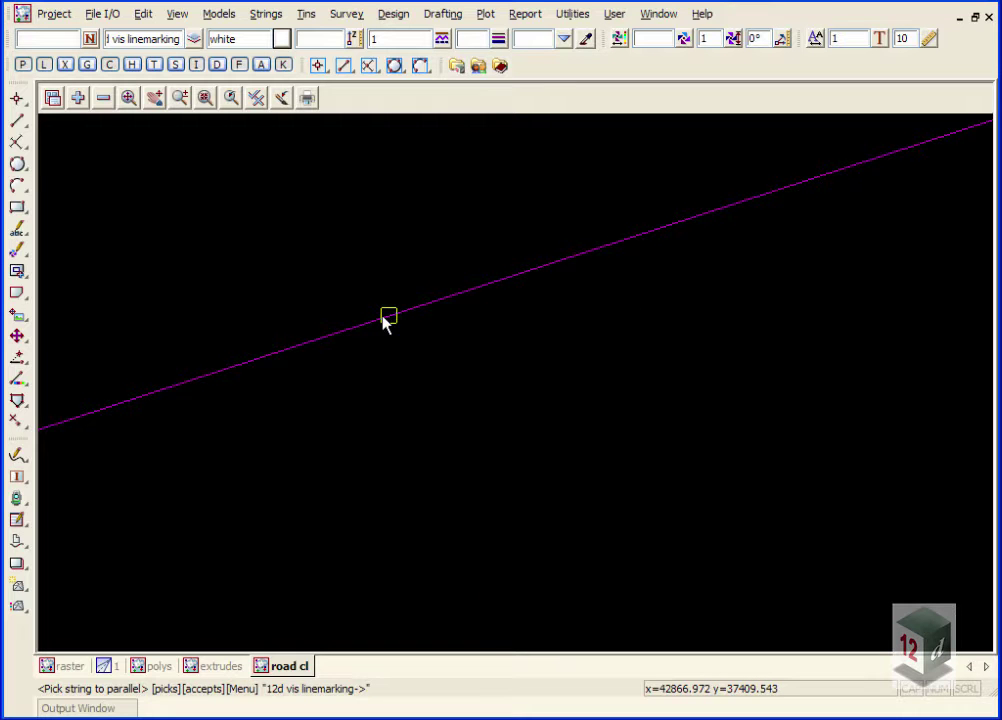
click(441, 387)
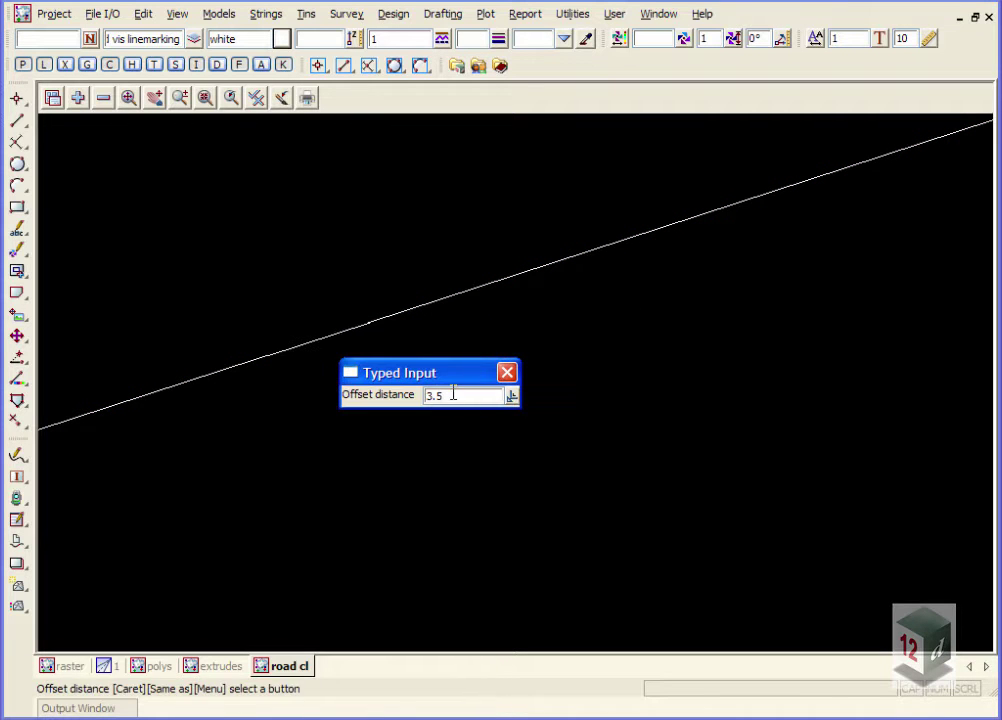
key(Return)
text(1.15)
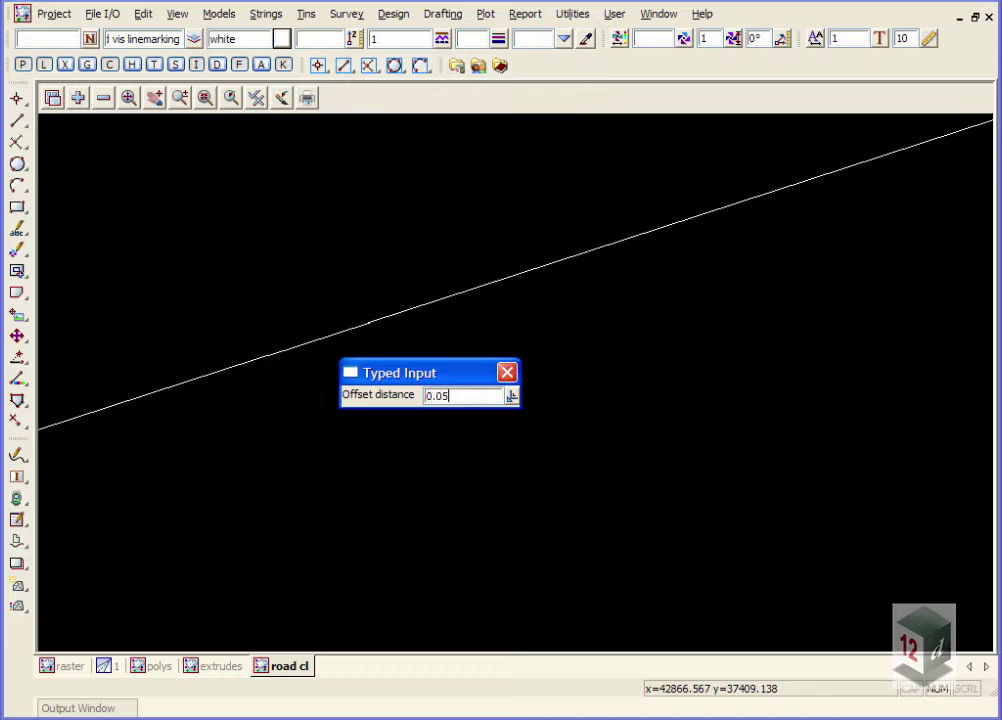
key(Return)
key(Return)
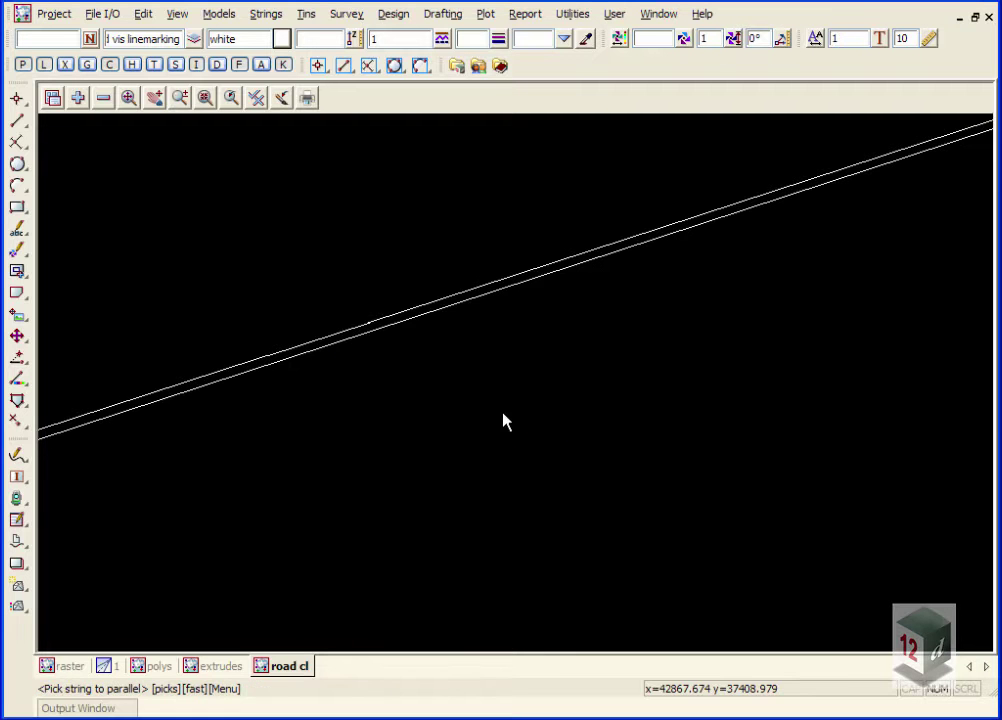
Step: Offset the new line and another white line again with zero height, adding further parallel strings
click(429, 300)
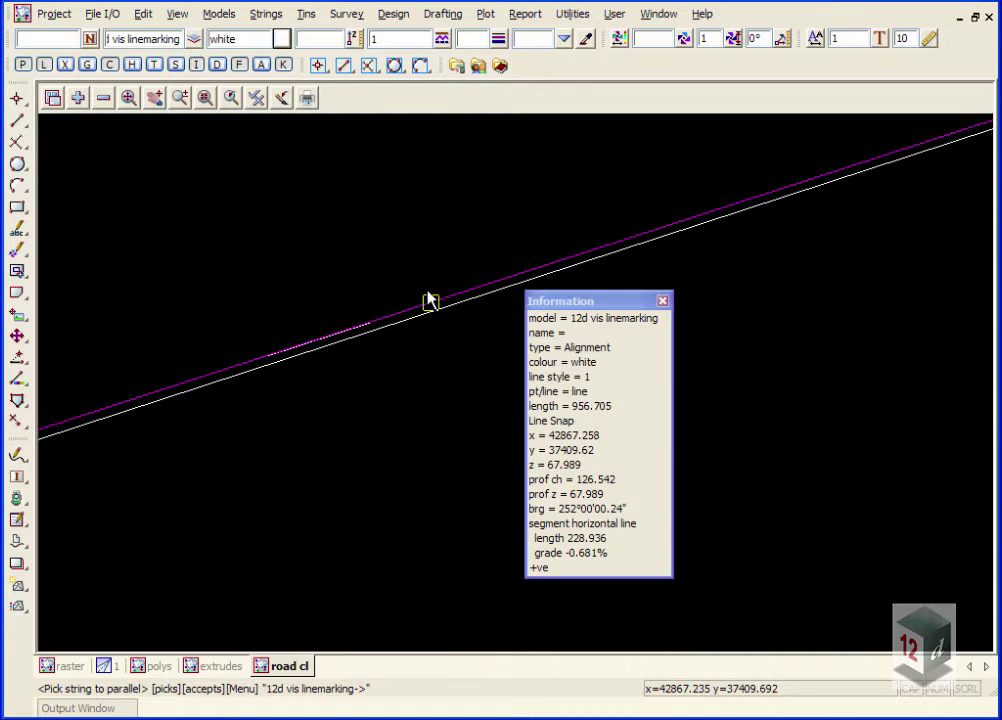
click(429, 300)
key(Return)
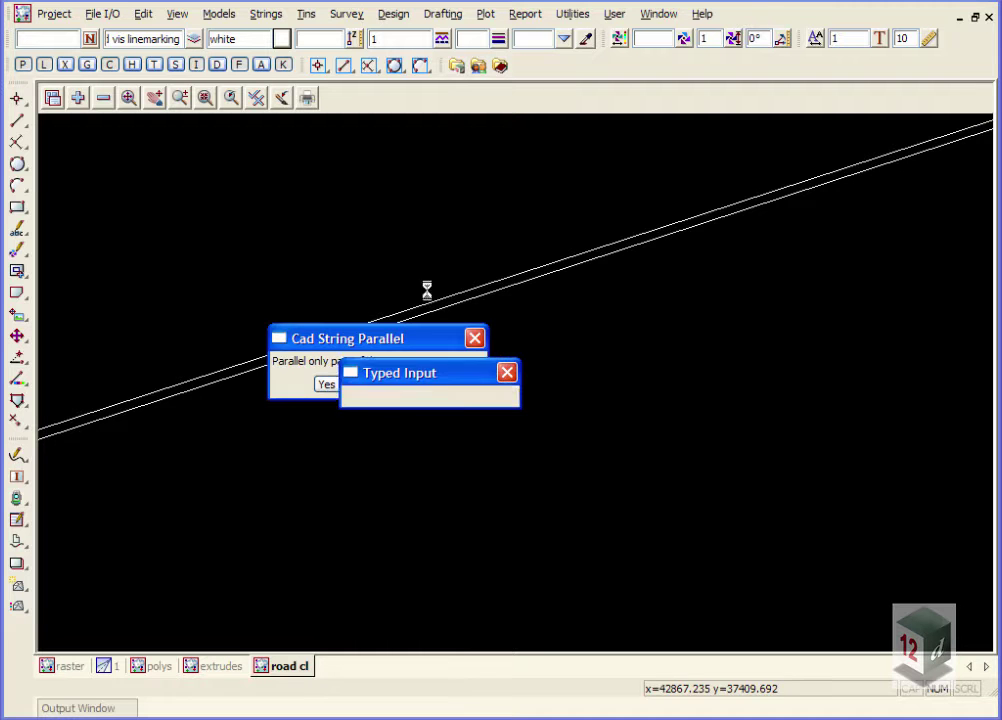
key(Return)
key(Return)
scroll(503, 421, down, 1)
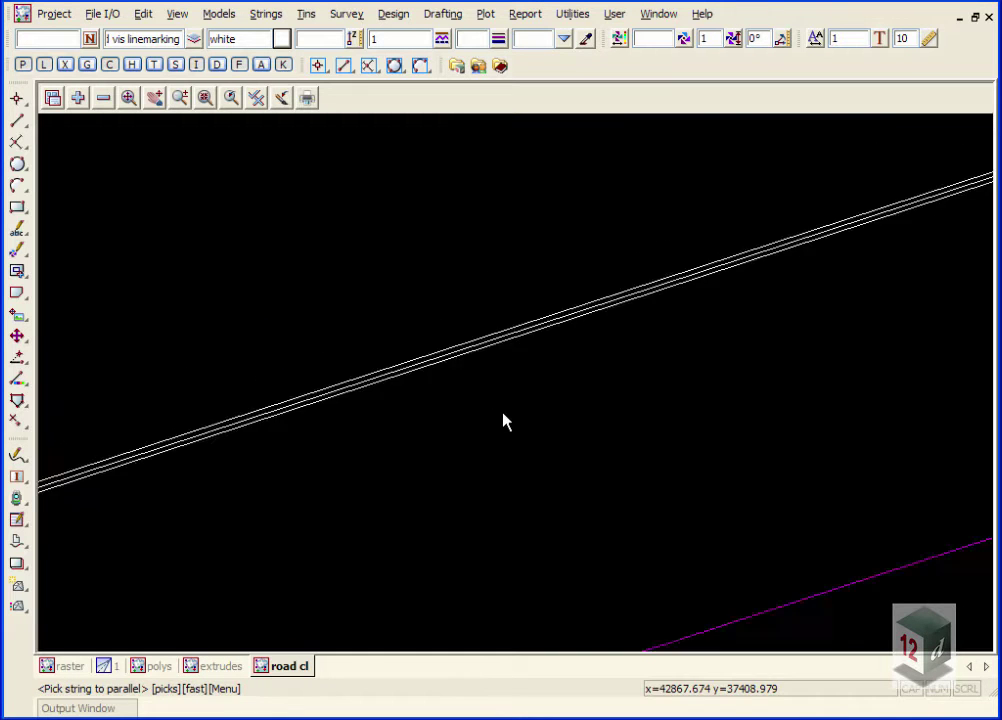
scroll(396, 206, up, 2)
scroll(447, 456, up, 2)
scroll(447, 456, up, 1)
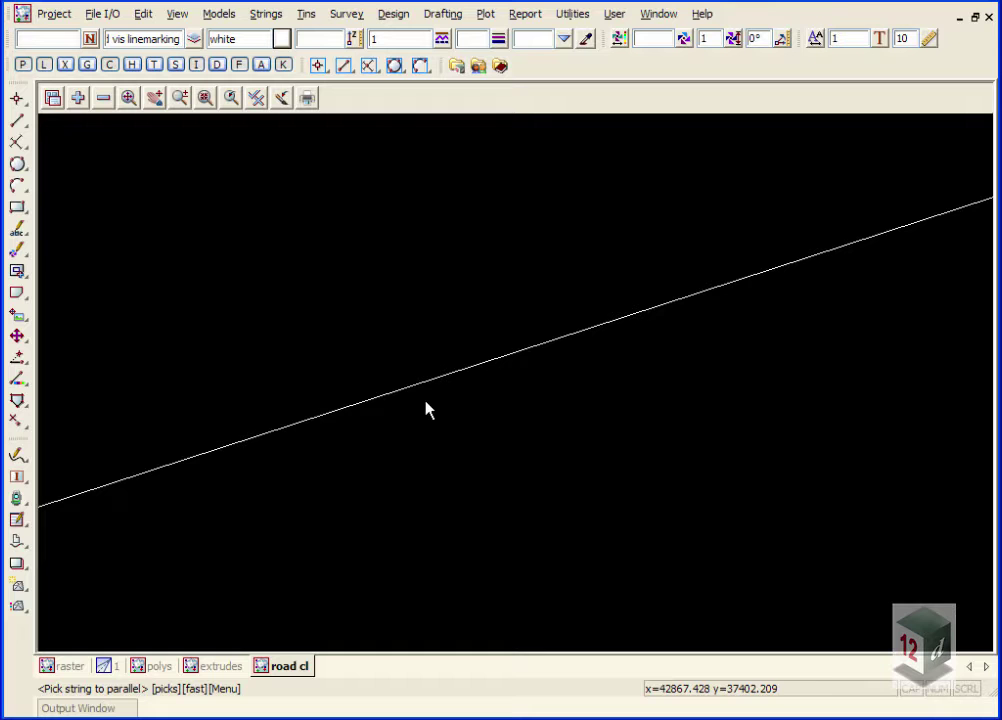
click(450, 376)
middle_click(451, 381)
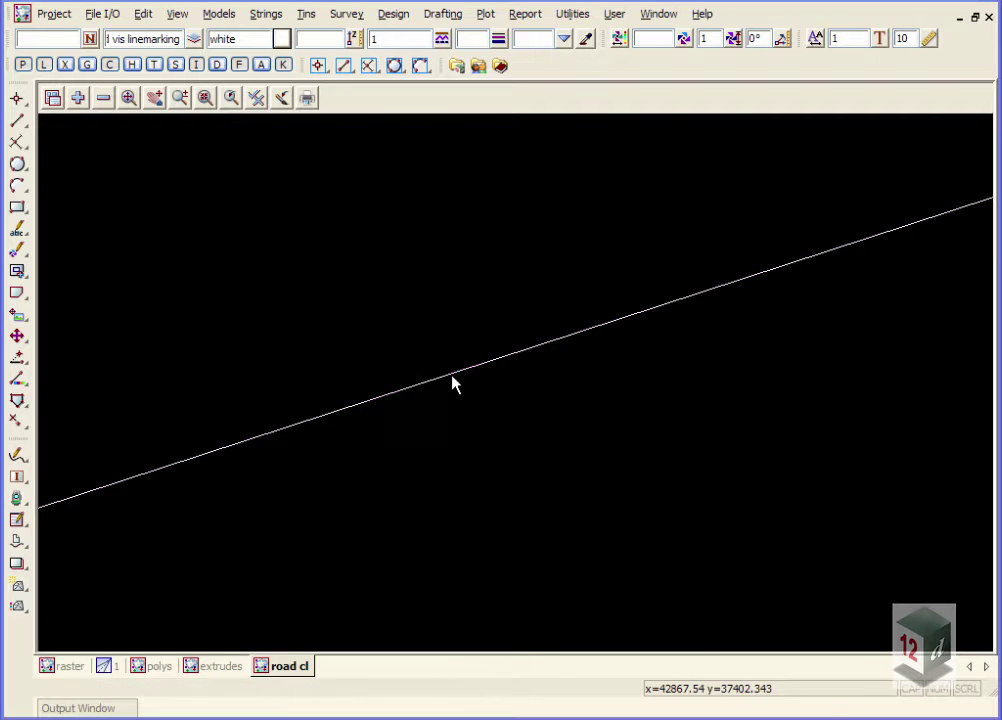
key(Return)
key(Return)
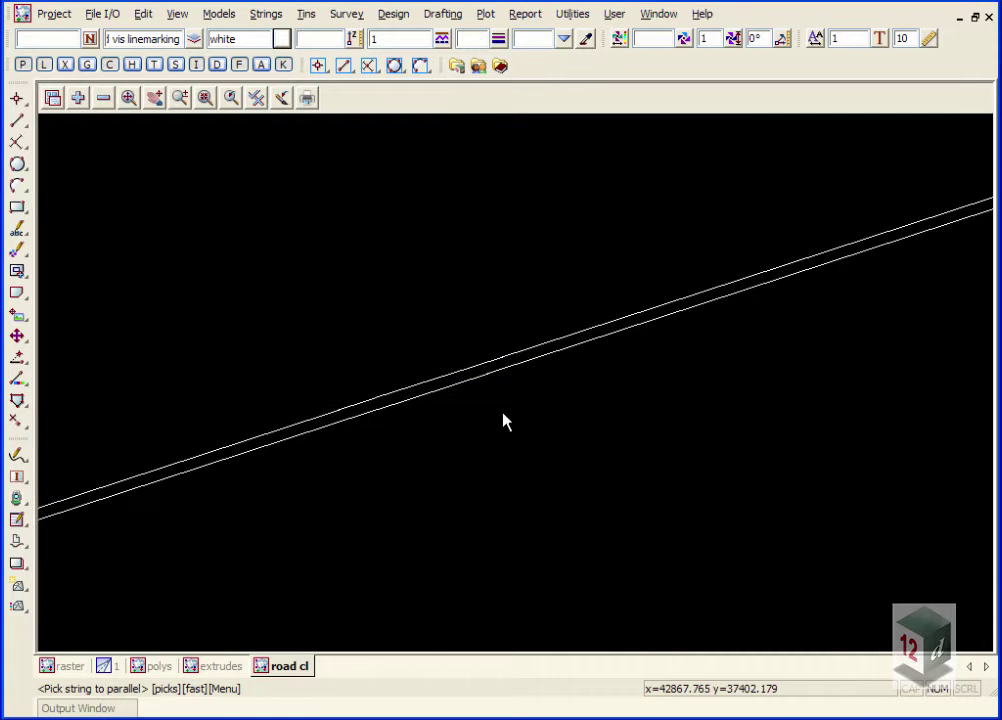
click(358, 381)
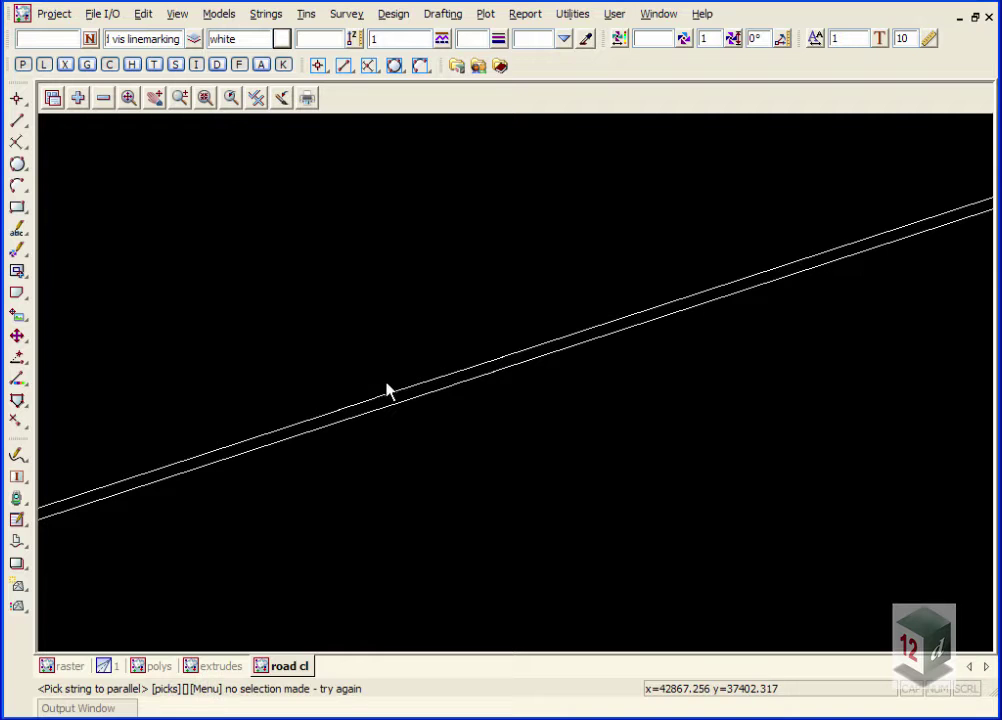
Step: Pick another edge string for a partial parallel offset and pan the view toward it
click(331, 405)
middle_click(333, 403)
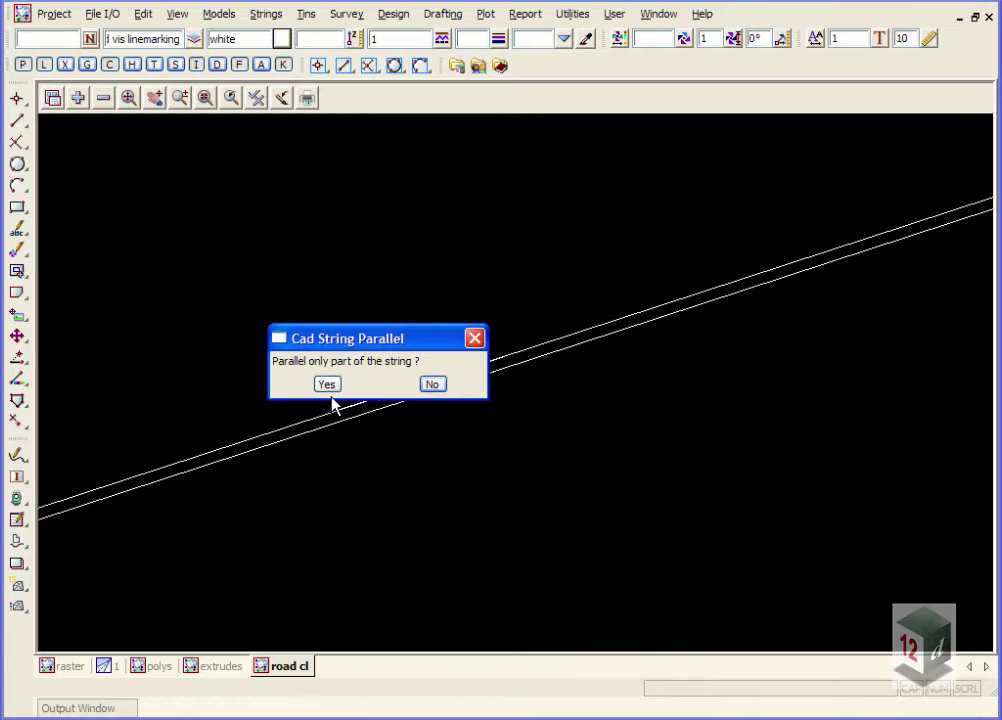
click(327, 386)
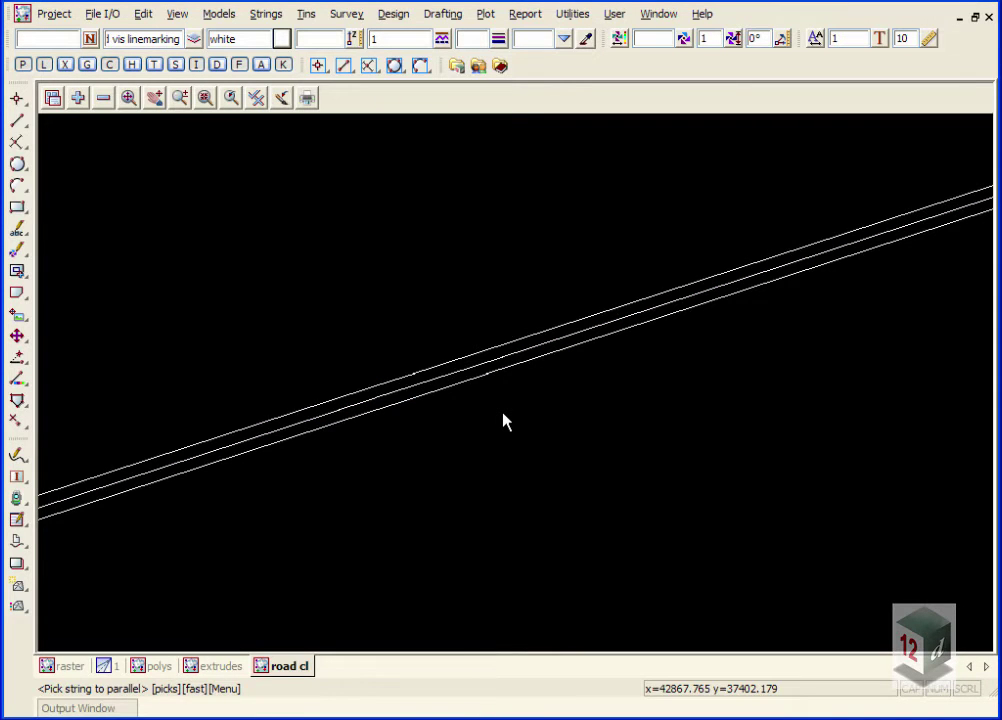
scroll(504, 421, up, 3)
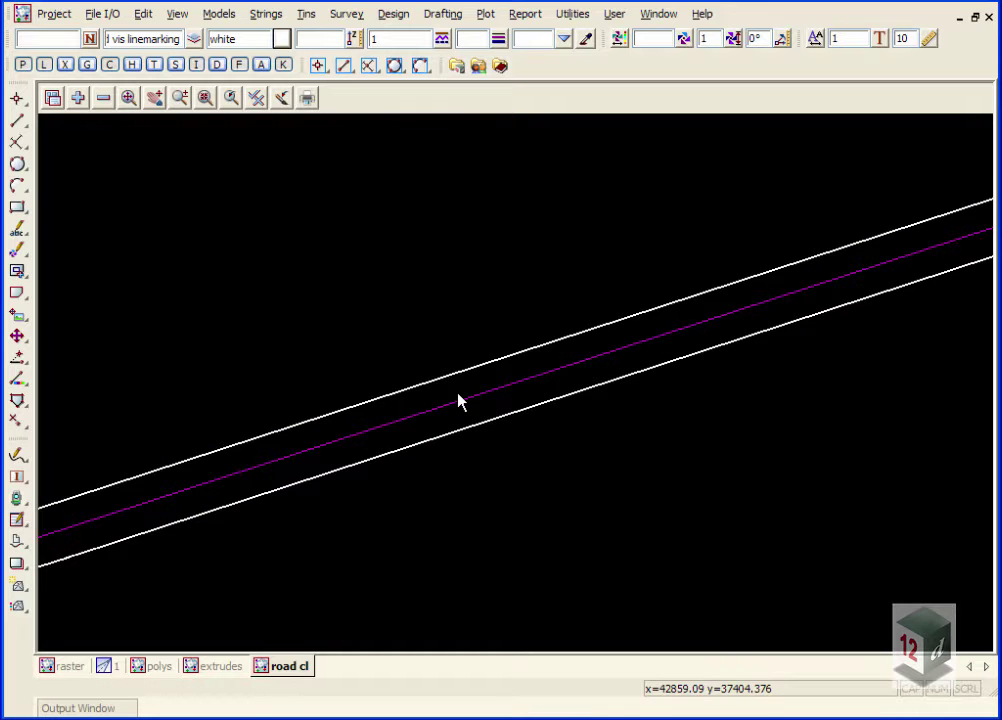
scroll(452, 398, down, 3)
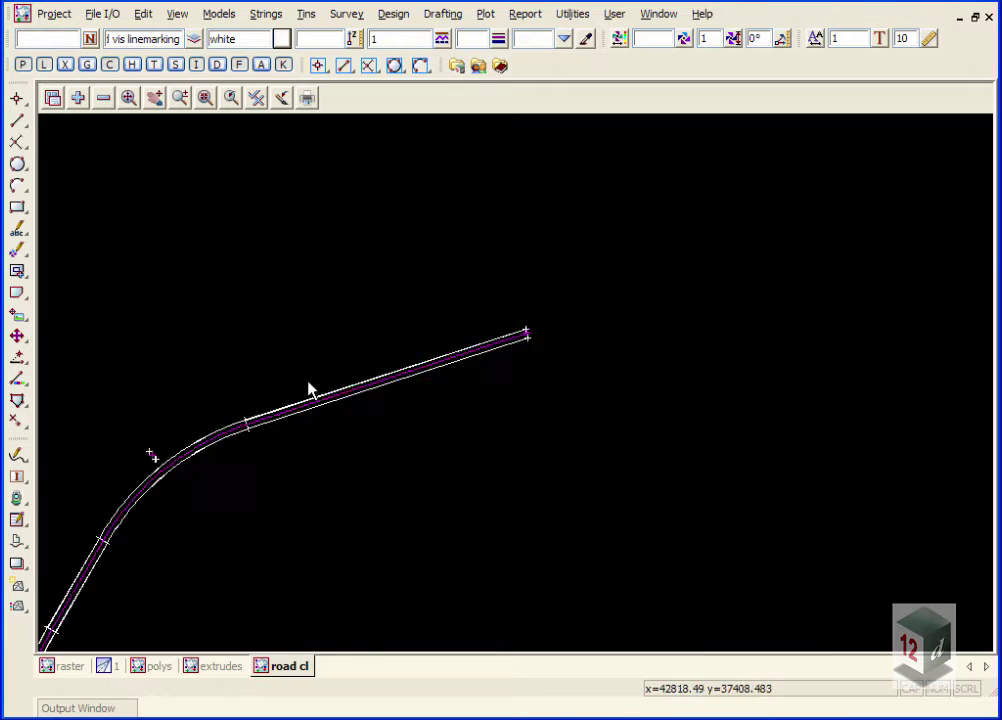
scroll(521, 336, up, 3)
scroll(497, 345, down, 3)
scroll(468, 356, up, 2)
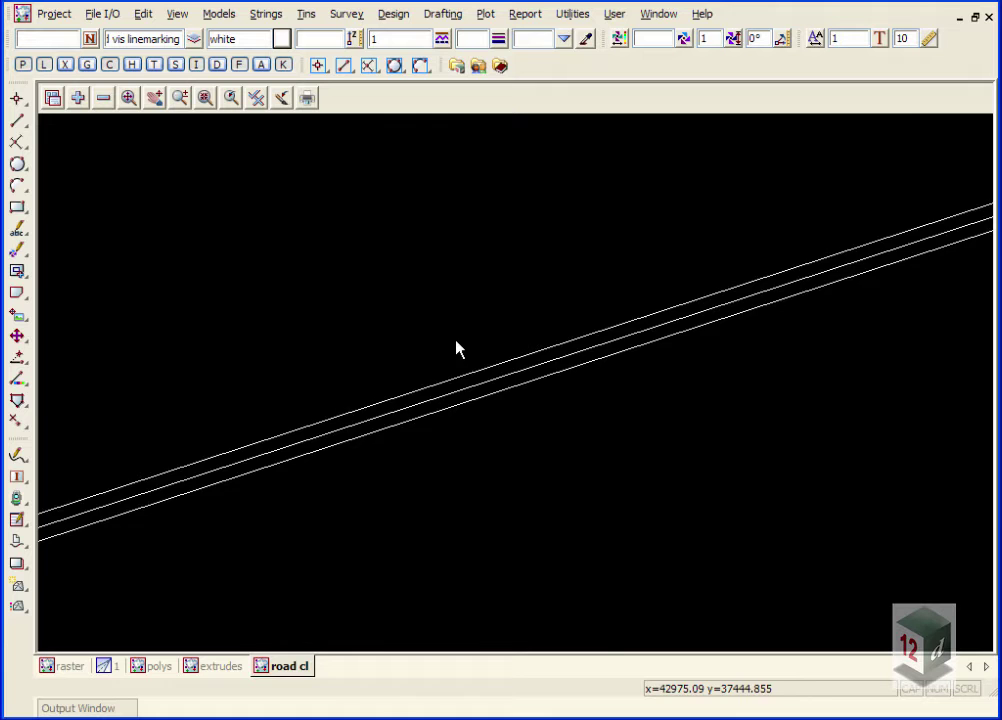
middle_drag(456, 349, 331, 291)
scroll(352, 322, up, 1)
scroll(352, 322, up, 1)
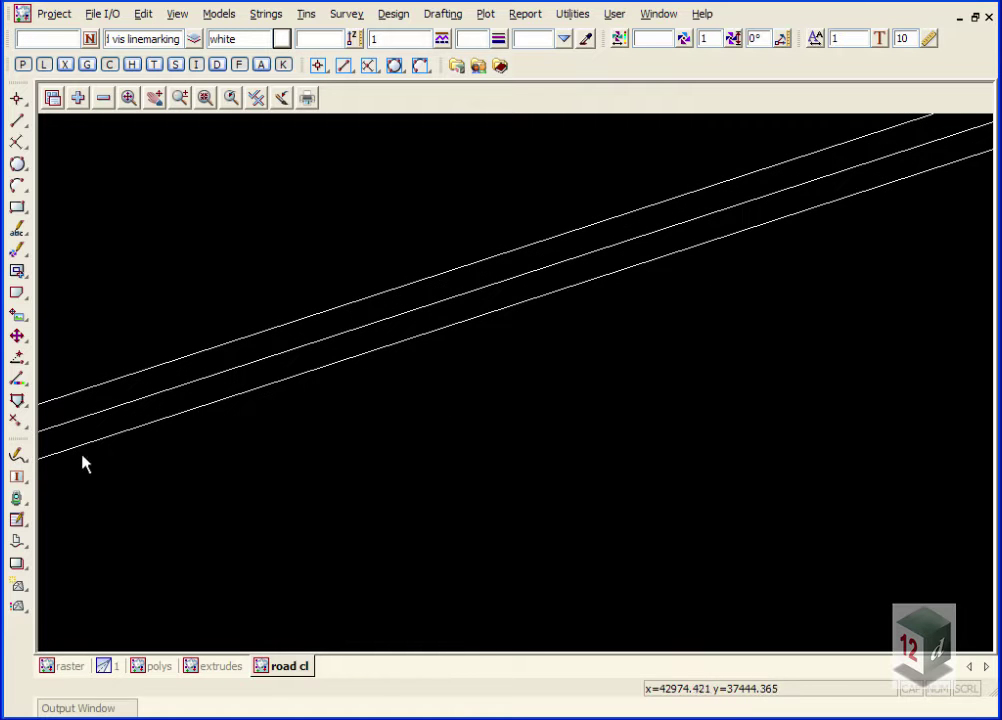
Step: Delete the unwanted middle parallel strings, leaving a close pair of white strings
mouse_move(17, 424)
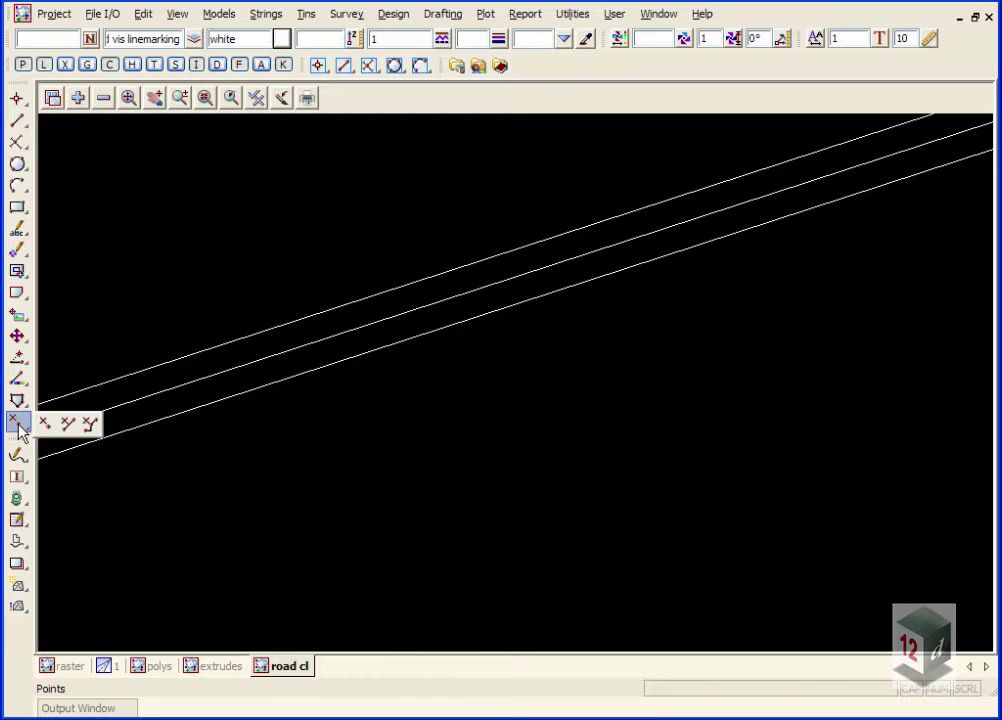
click(90, 424)
click(248, 363)
middle_click(249, 367)
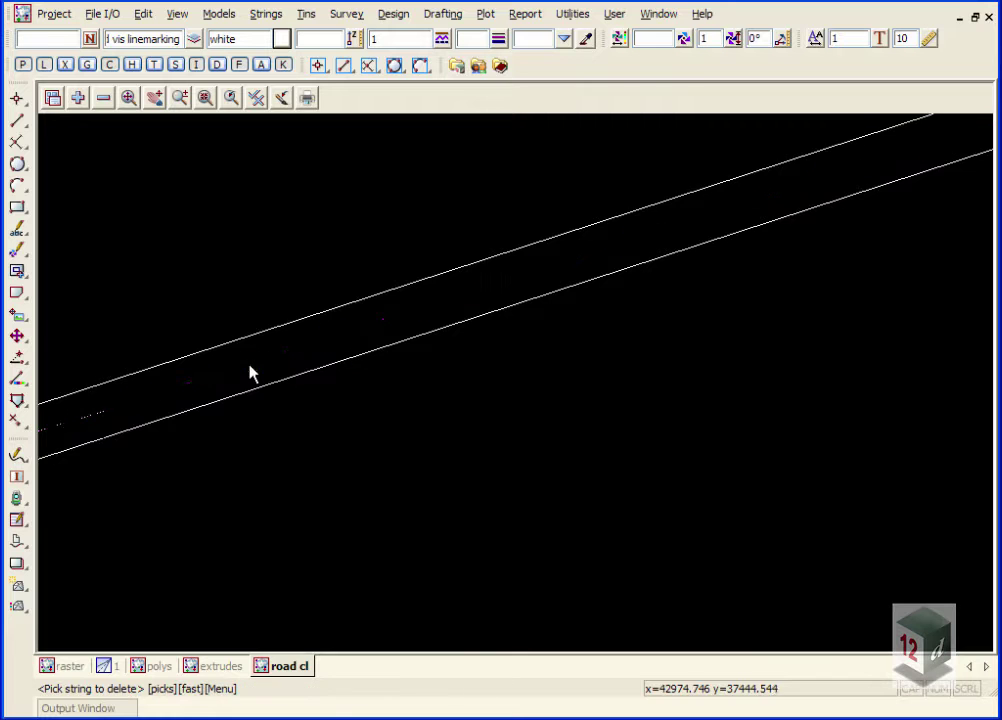
scroll(338, 293, up, 2)
scroll(296, 290, down, 2)
scroll(340, 374, up, 2)
scroll(342, 385, down, 3)
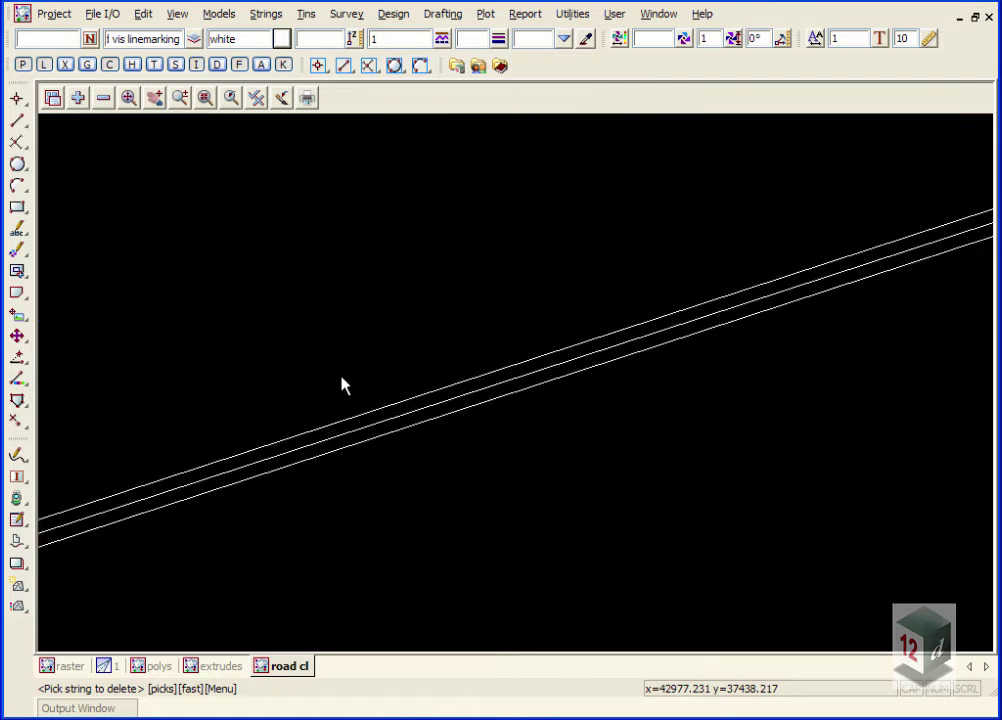
scroll(350, 440, up, 1)
click(355, 463)
middle_click(355, 463)
scroll(168, 389, up, 3)
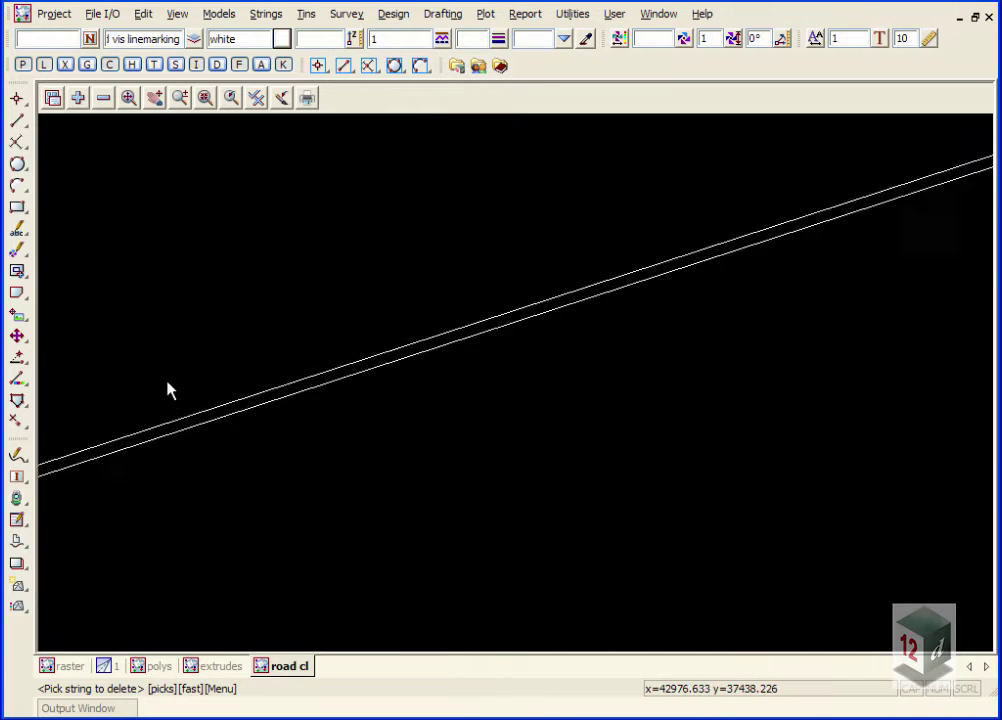
scroll(168, 389, down, 1)
scroll(230, 421, down, 1)
scroll(537, 293, up, 2)
scroll(409, 330, up, 1)
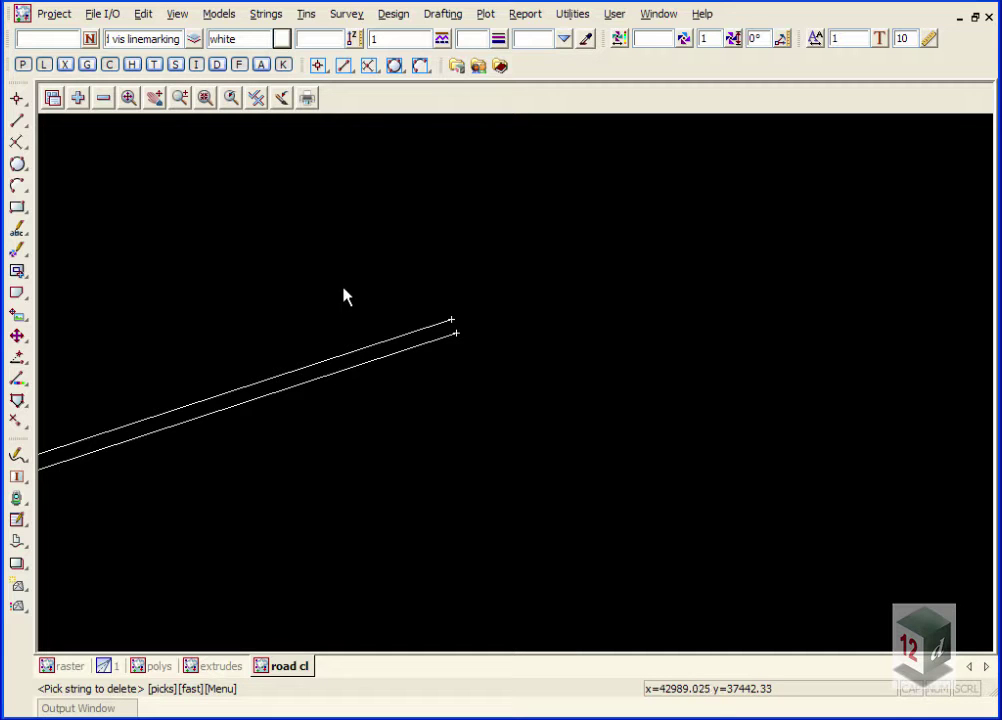
Step: Join the two white strings of each pair into single strings
click(17, 401)
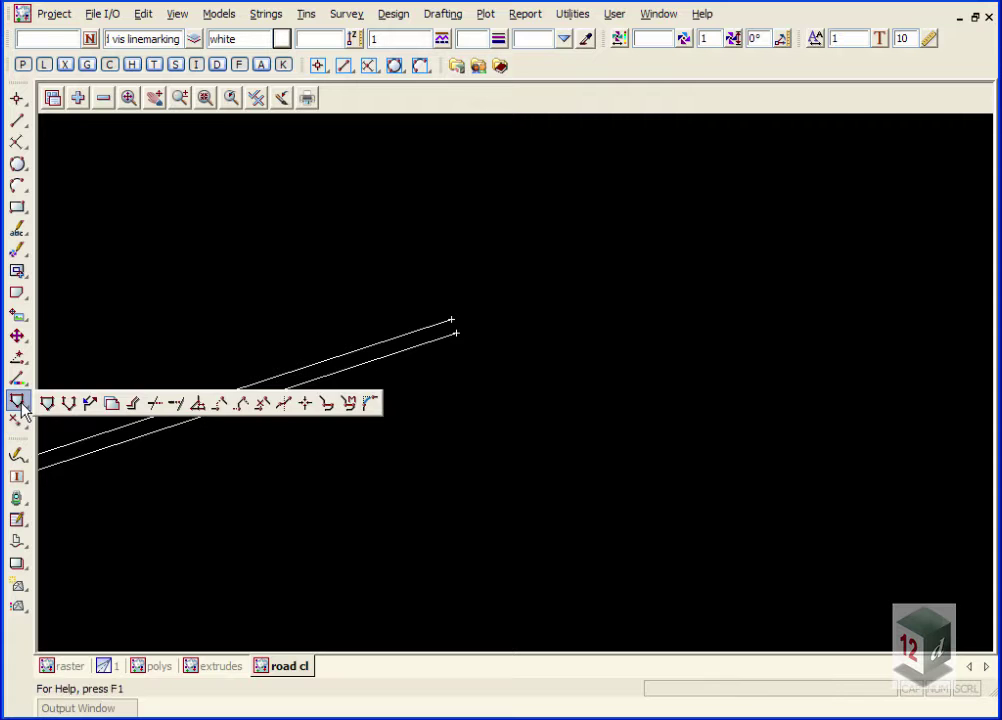
click(327, 402)
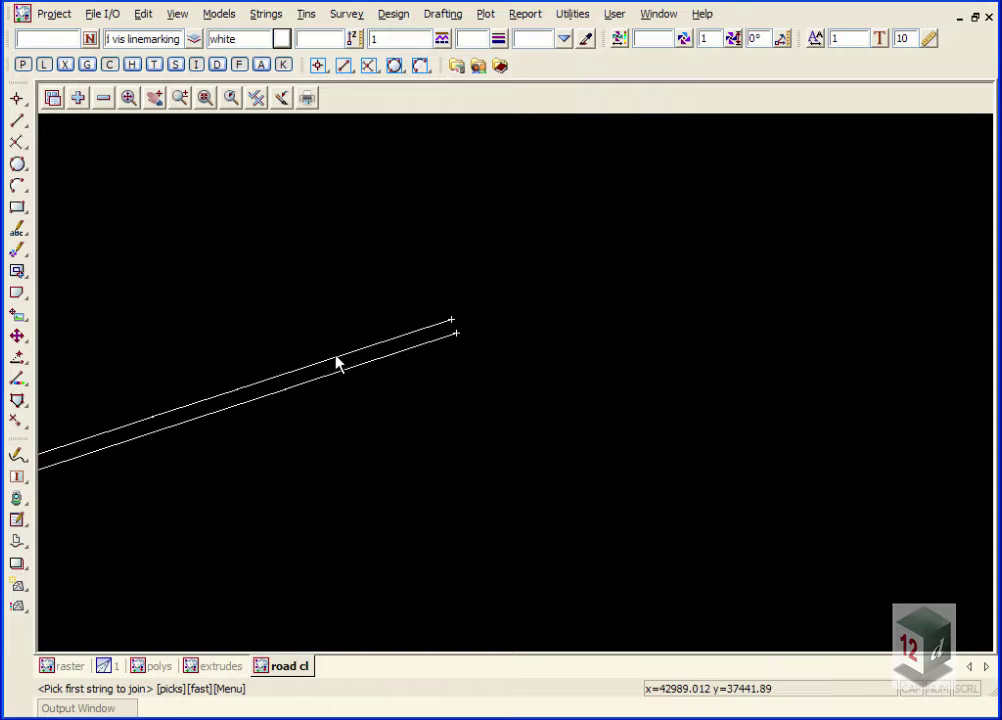
click(337, 362)
middle_click(372, 388)
click(337, 372)
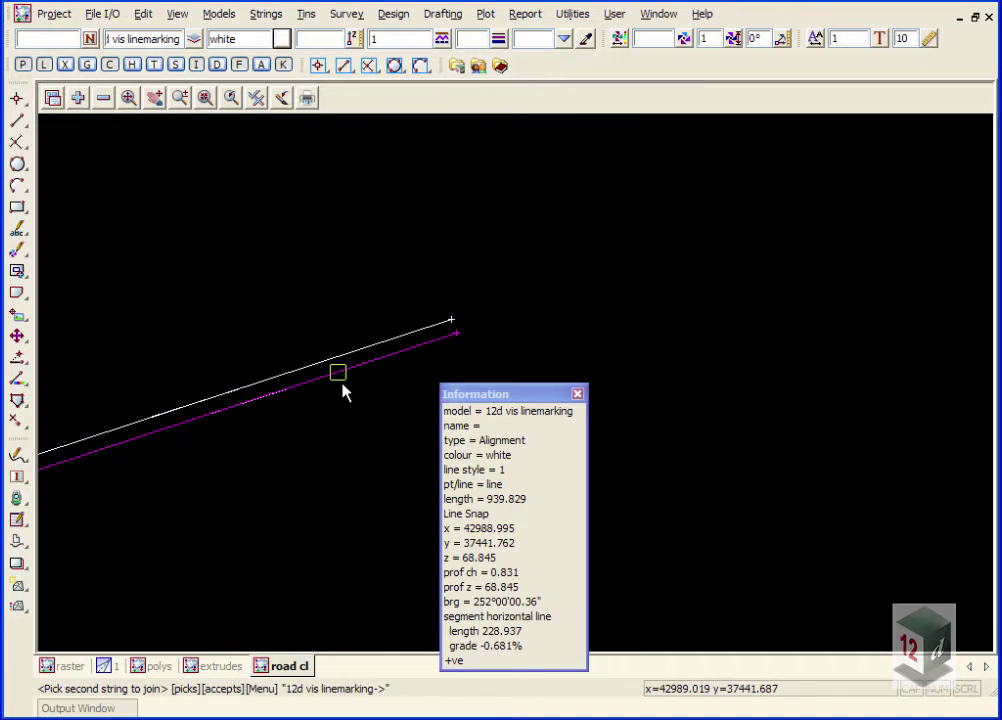
middle_click(340, 378)
scroll(324, 271, up, 2)
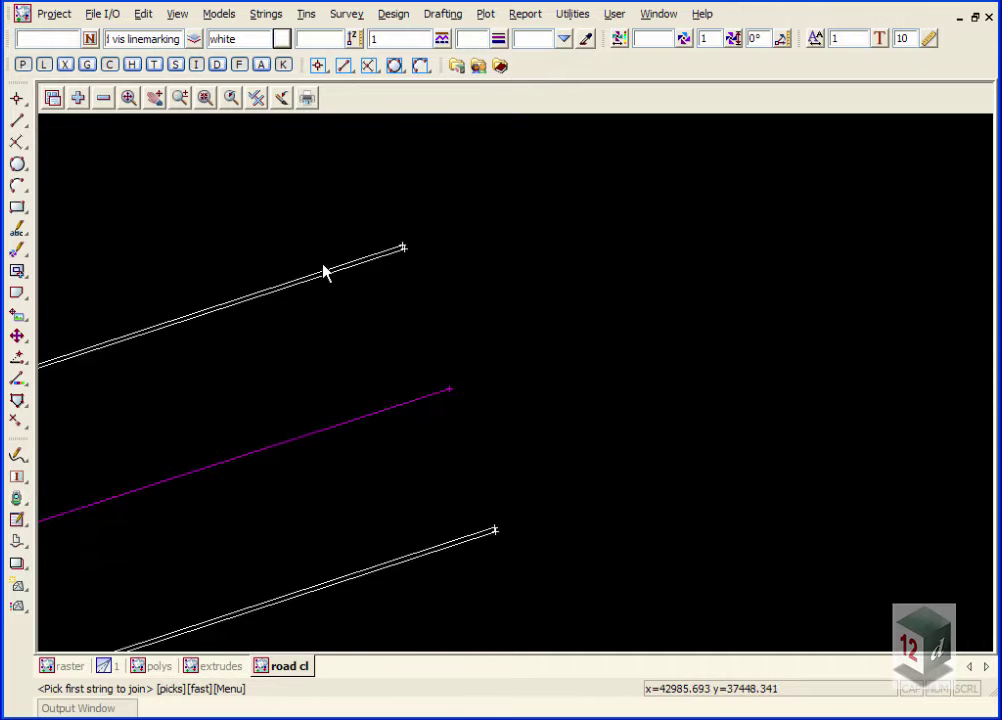
scroll(376, 250, up, 2)
click(436, 257)
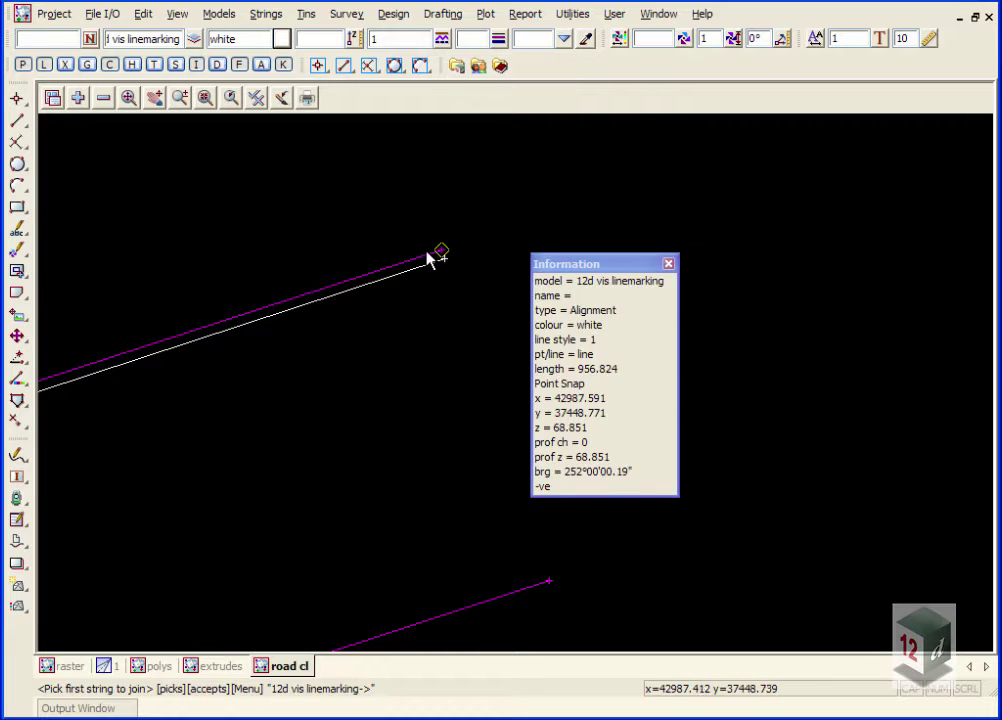
middle_click(373, 272)
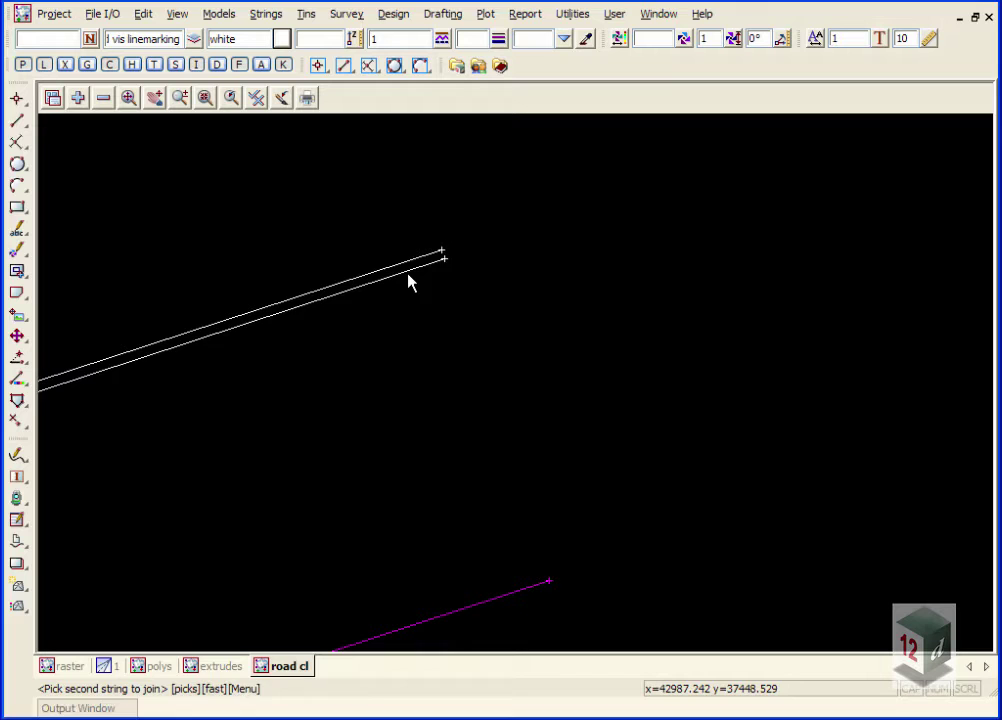
click(408, 272)
middle_click(408, 272)
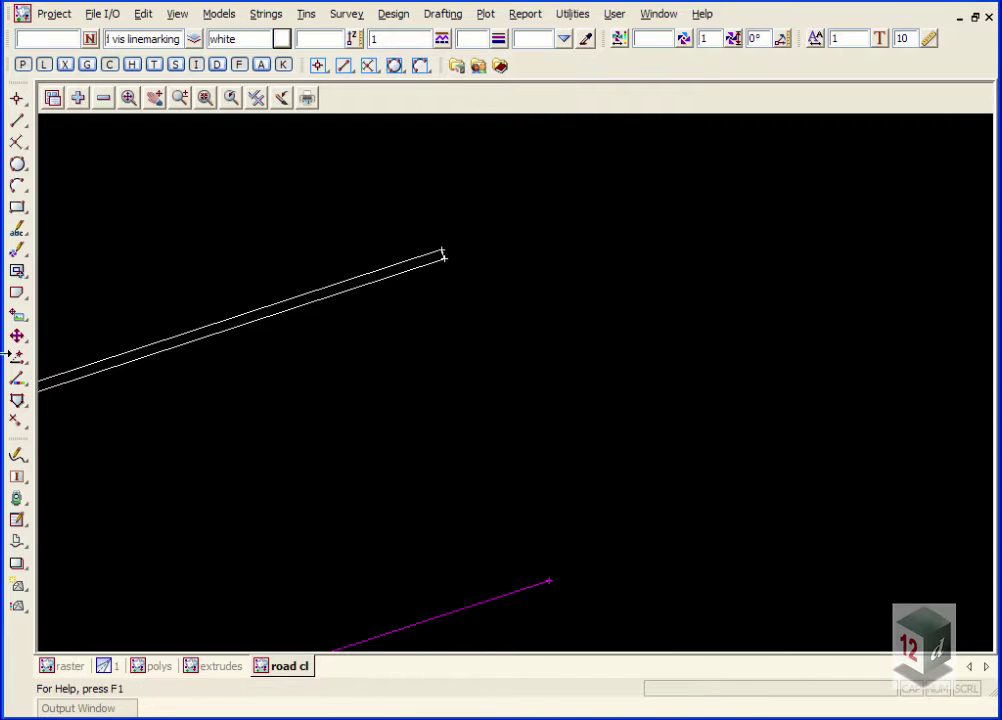
Step: Close both joined line-marking strings into closed outlines
click(16, 399)
click(119, 366)
middle_click(119, 368)
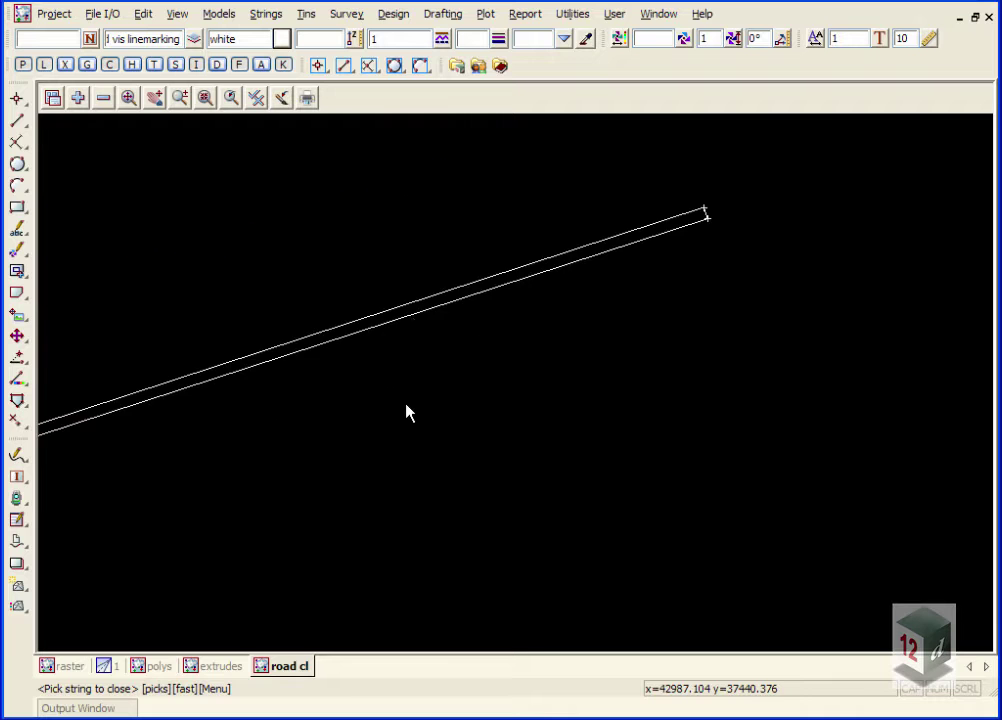
click(413, 321)
middle_click(414, 324)
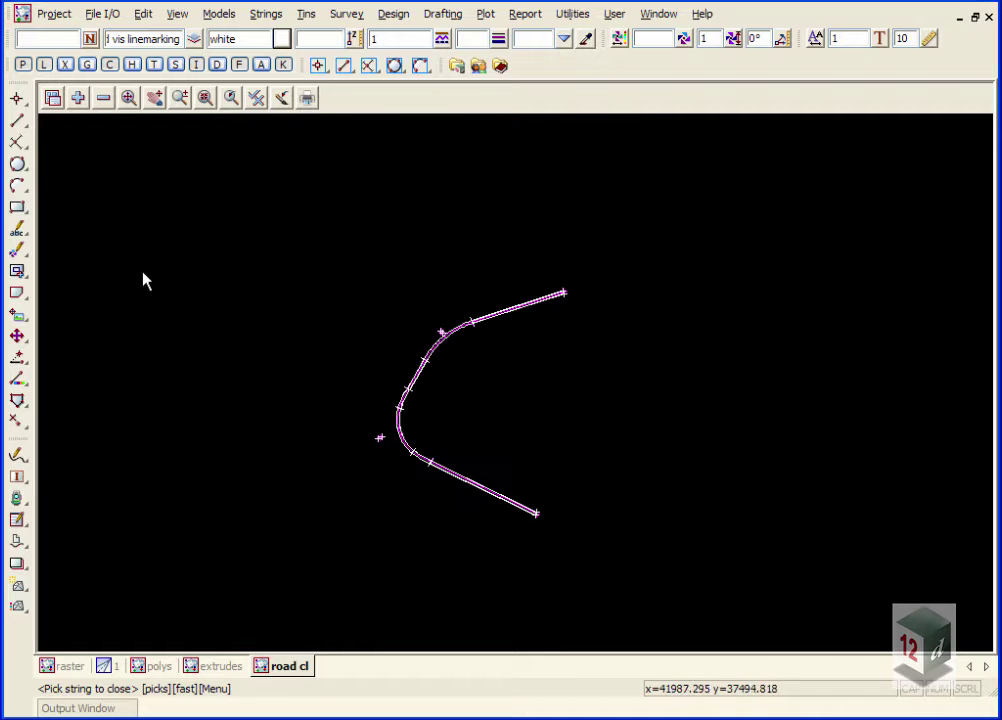
scroll(461, 351, up, 2)
scroll(651, 257, up, 5)
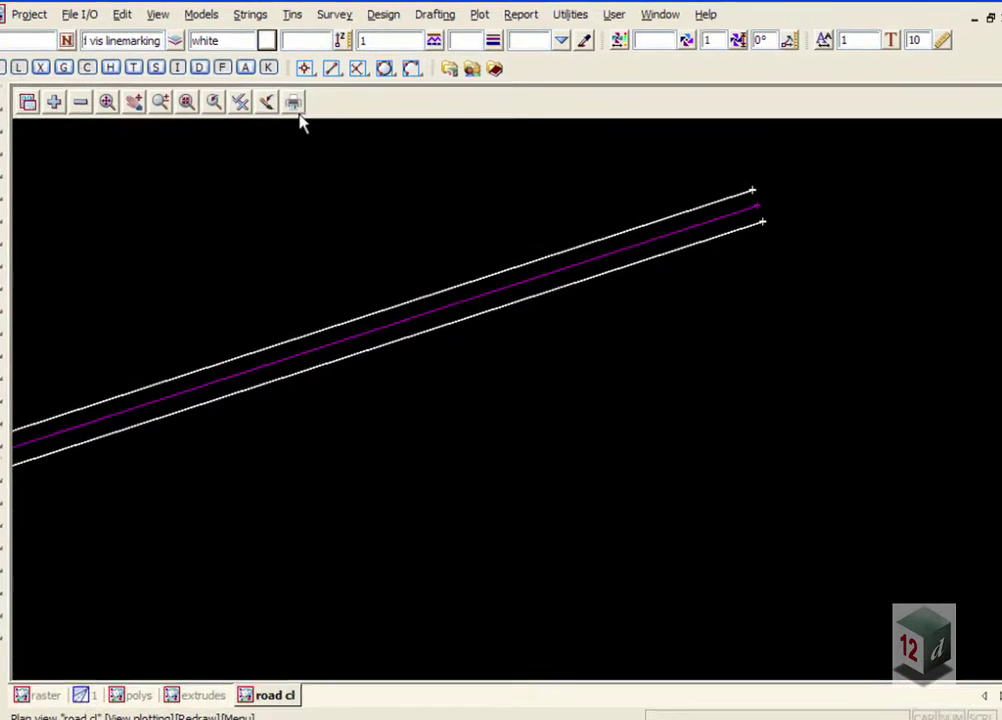
Step: Drape the 12d vis linemarking model onto the Combined tin, replacing the original strings
click(292, 14)
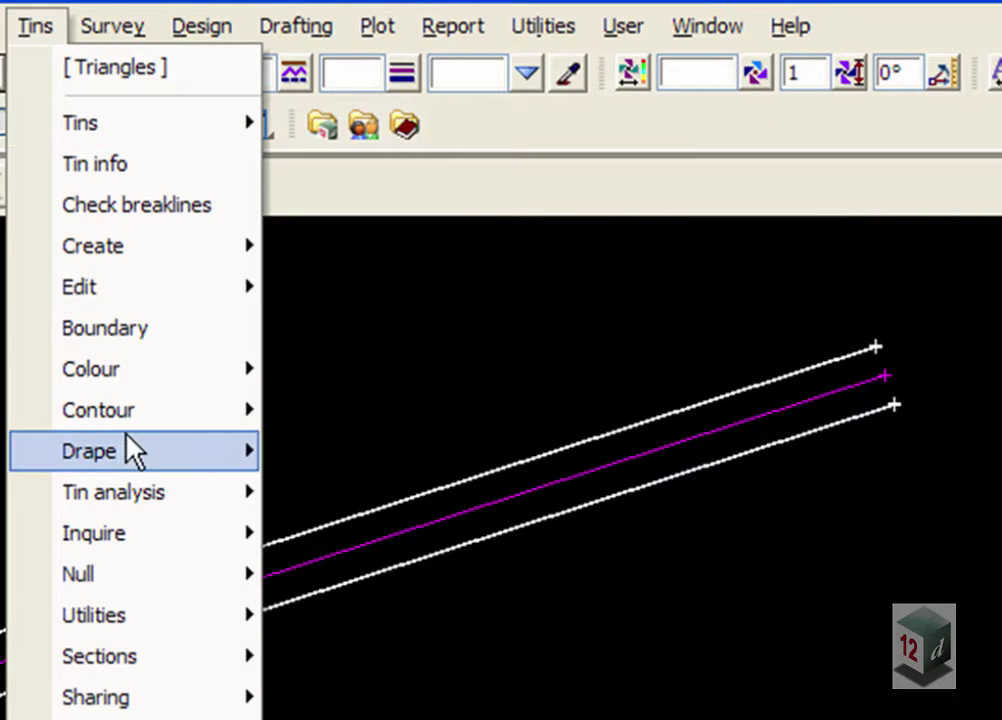
mouse_move(255, 451)
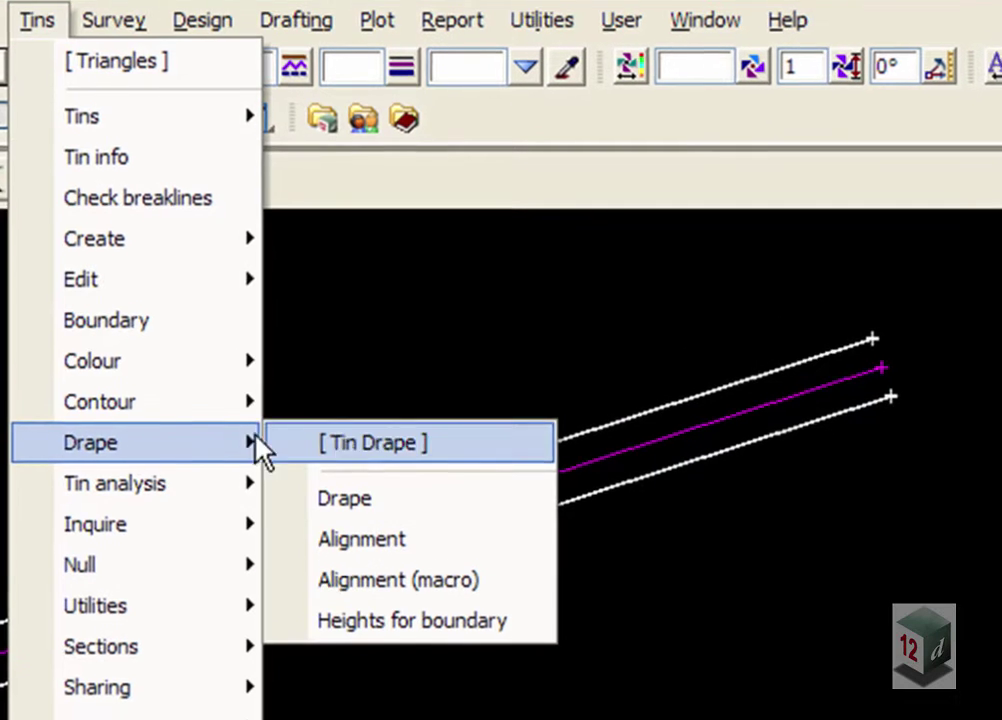
click(362, 507)
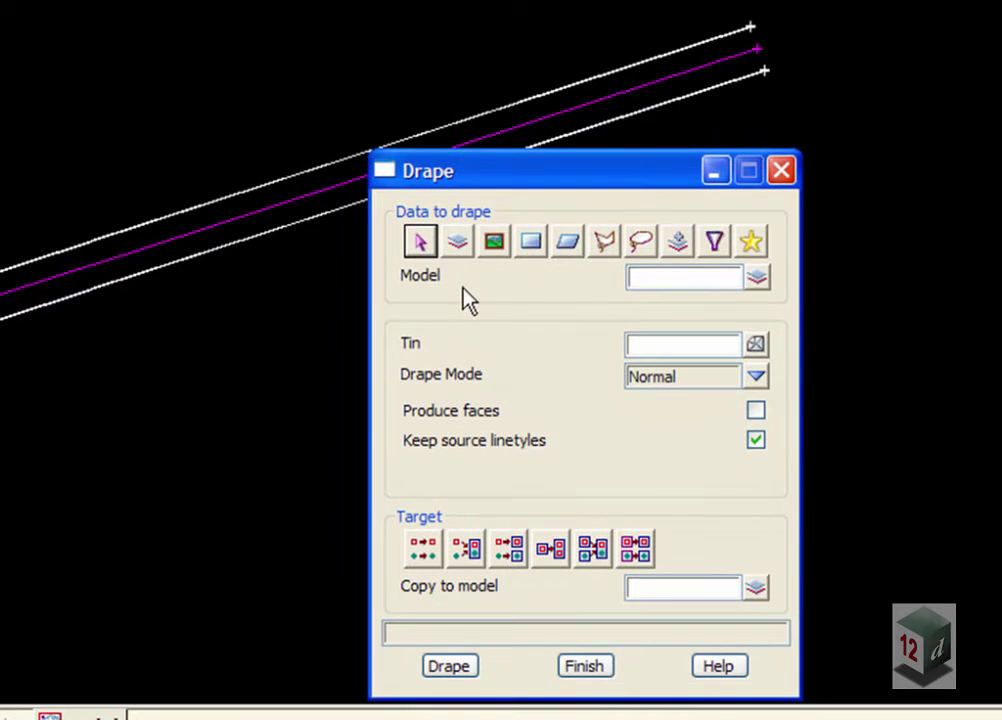
click(458, 243)
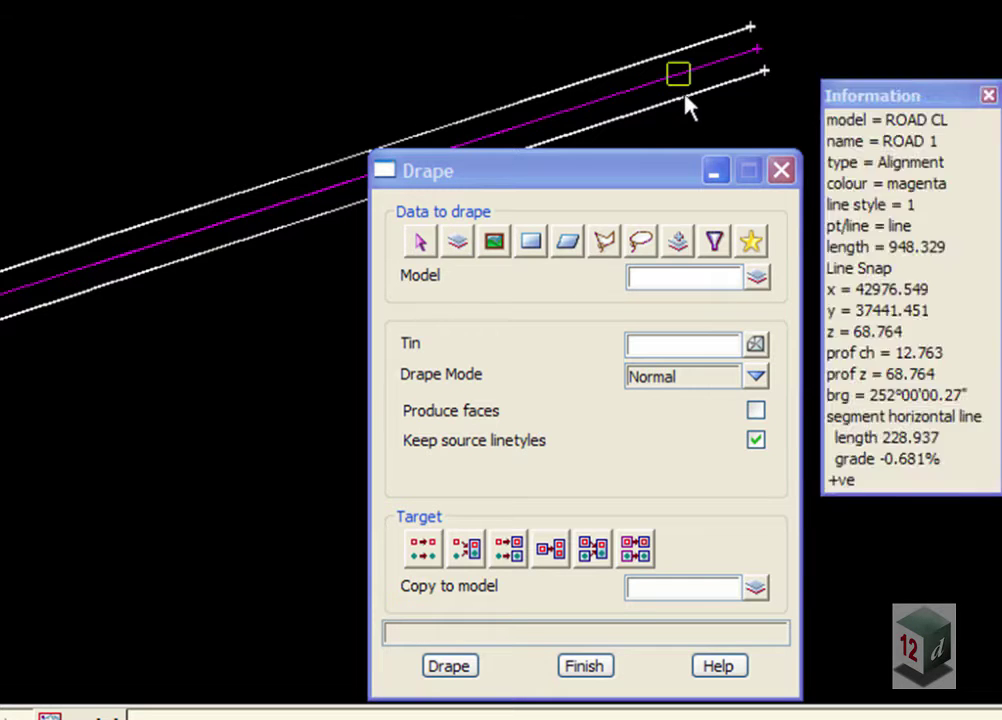
click(688, 100)
click(688, 100)
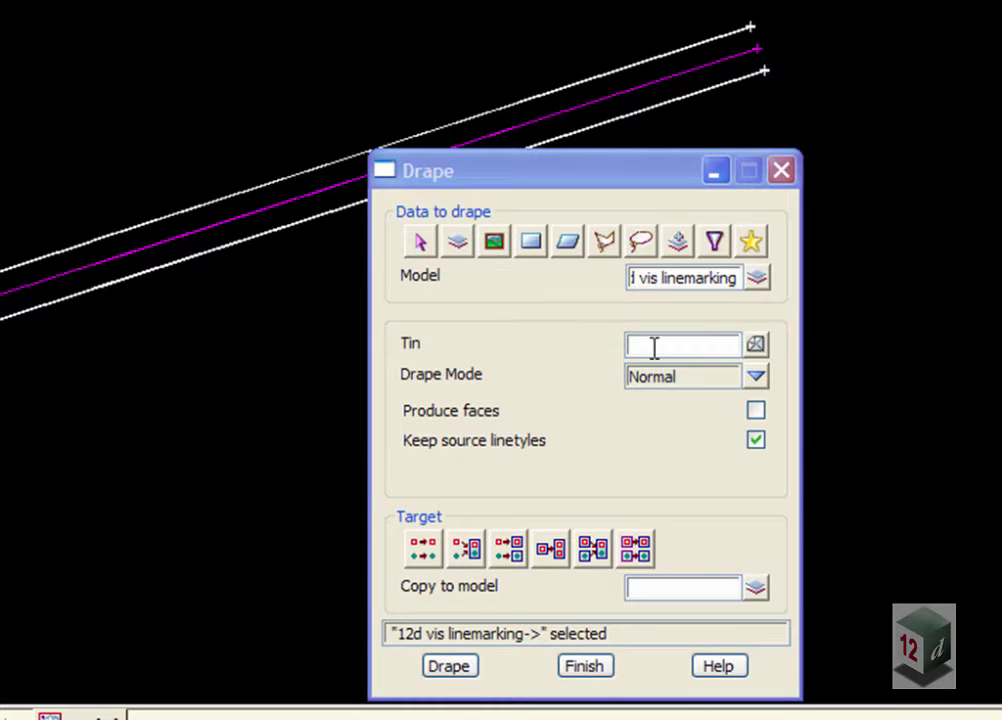
click(755, 344)
click(824, 410)
double_click(824, 411)
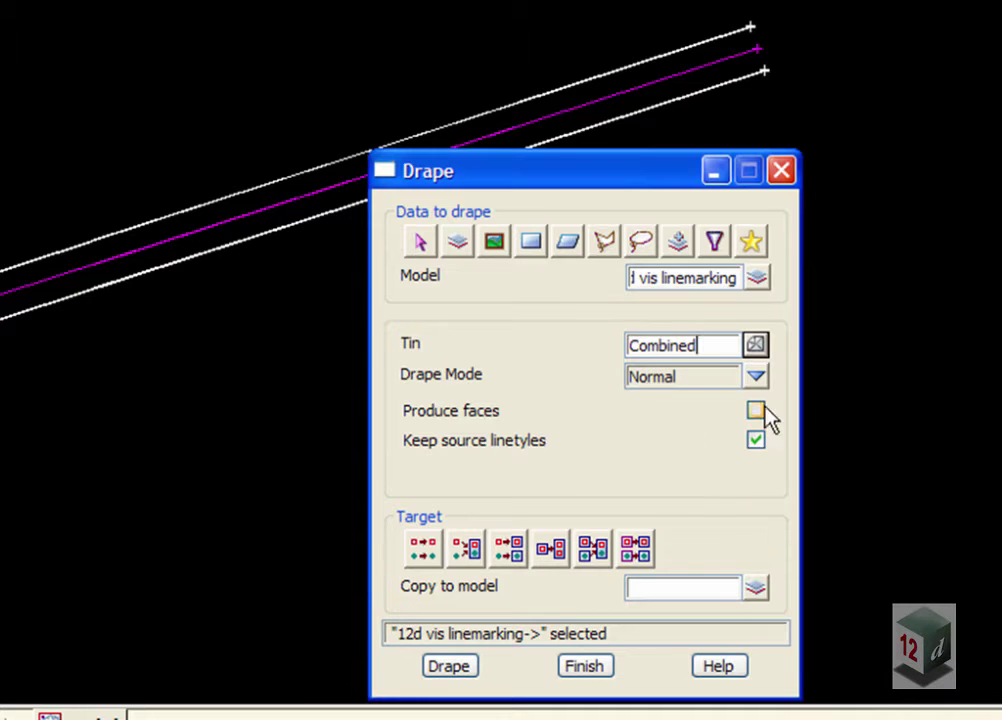
click(422, 549)
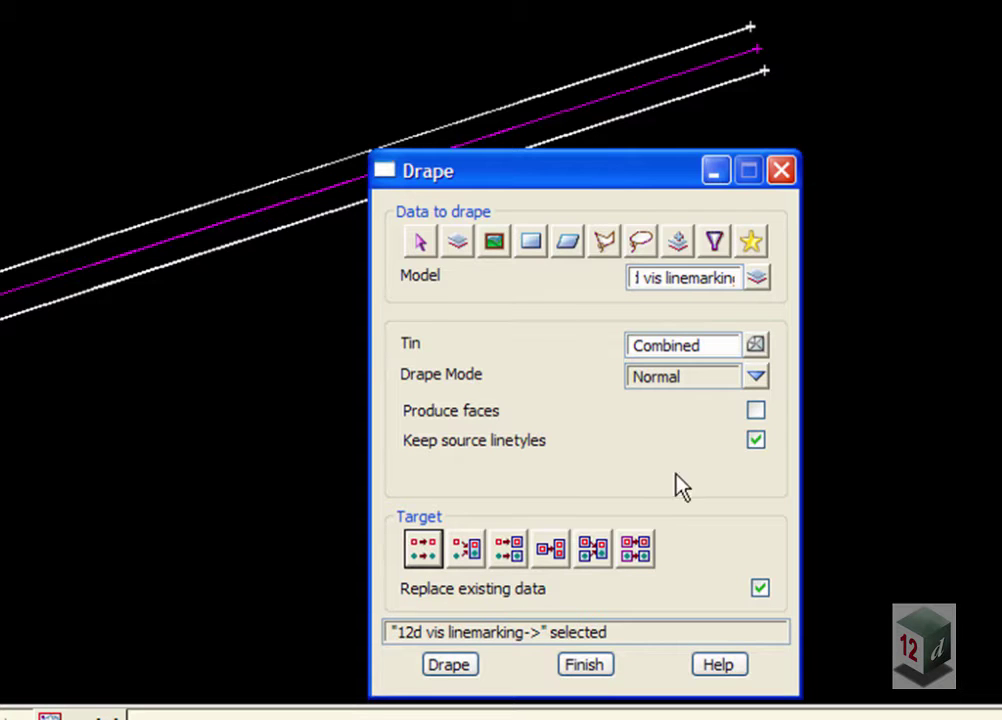
click(447, 664)
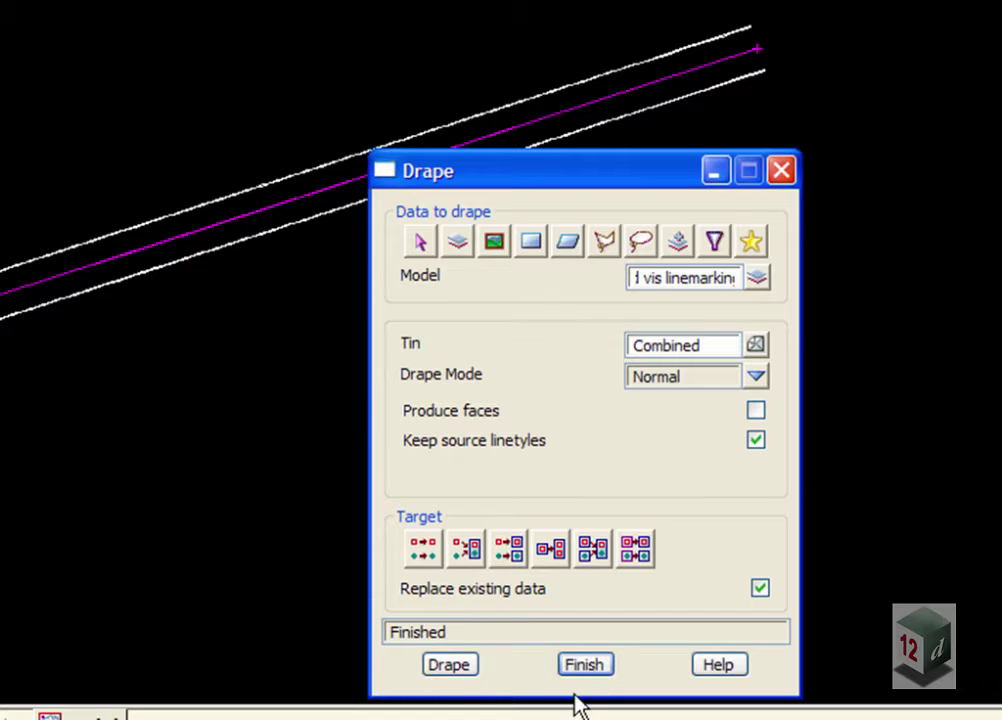
click(585, 665)
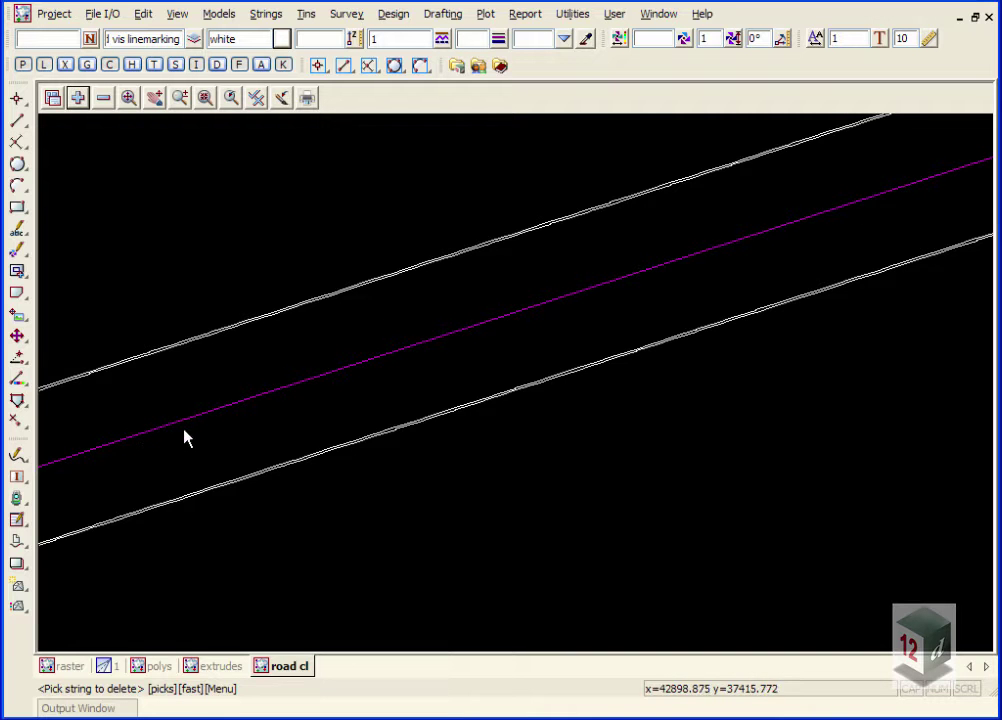
Step: Open the Line marking tool from View > Visualisation > Utilities
click(177, 13)
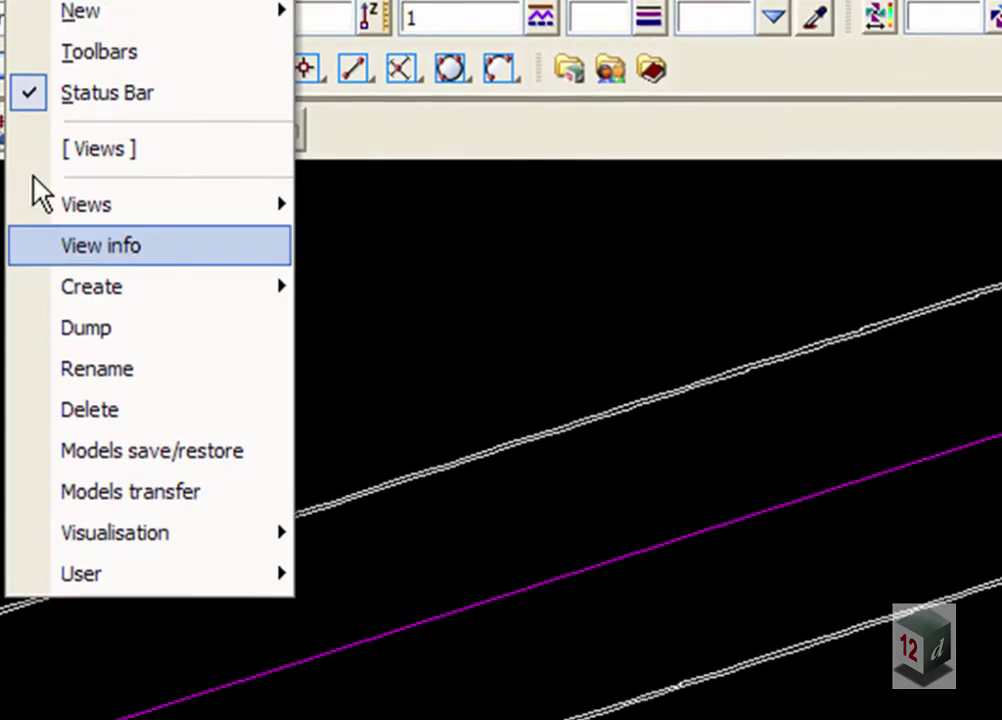
mouse_move(63, 535)
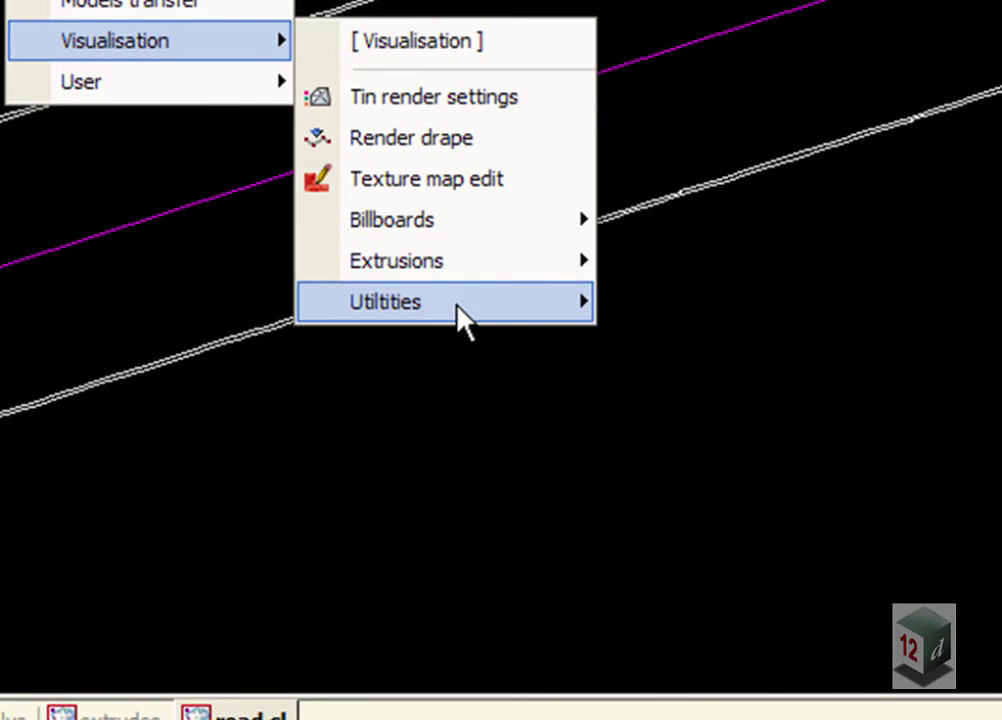
mouse_move(457, 305)
click(717, 573)
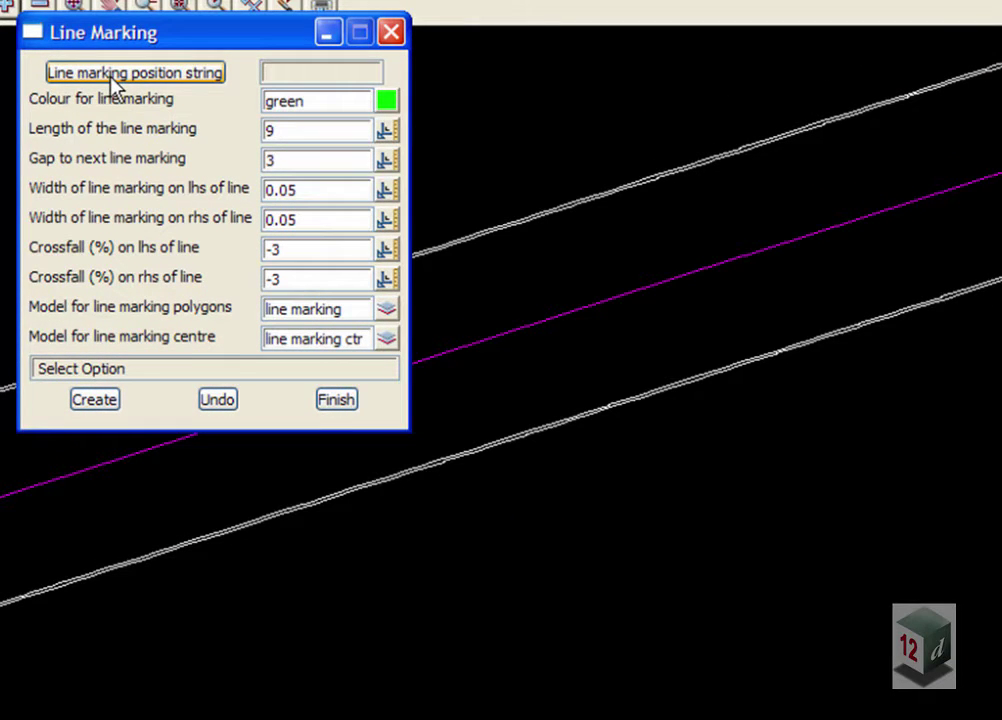
Step: Use the magenta centreline as the marking position string, with white colour and dash length 3
click(105, 76)
click(685, 279)
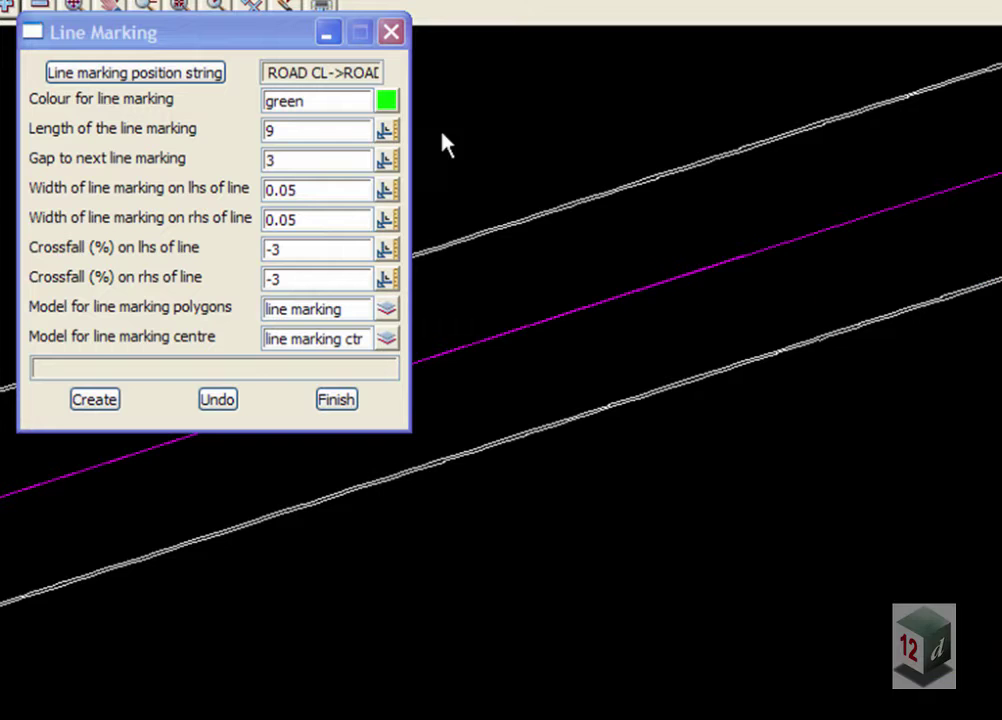
click(386, 101)
drag(752, 253, 740, 650)
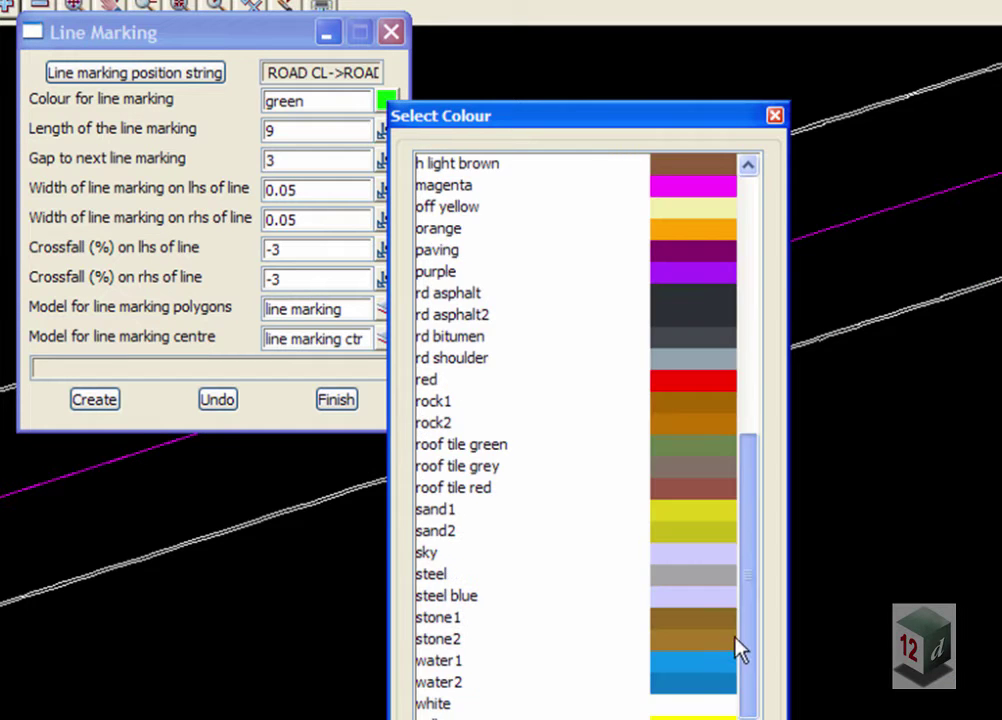
click(680, 706)
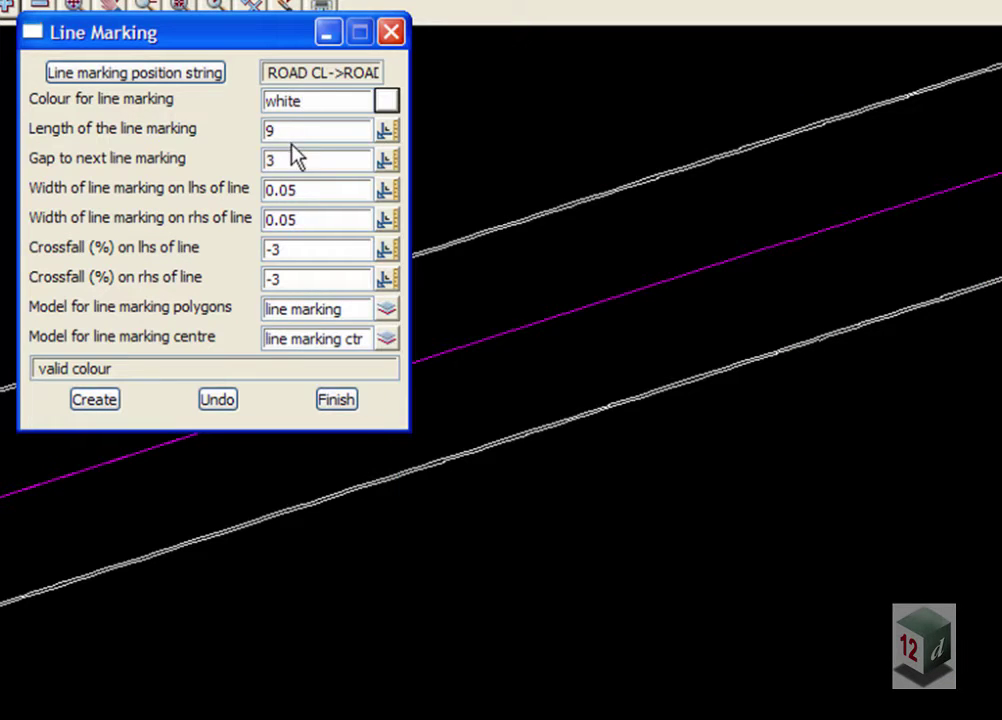
drag(288, 131, 268, 170)
text(3)
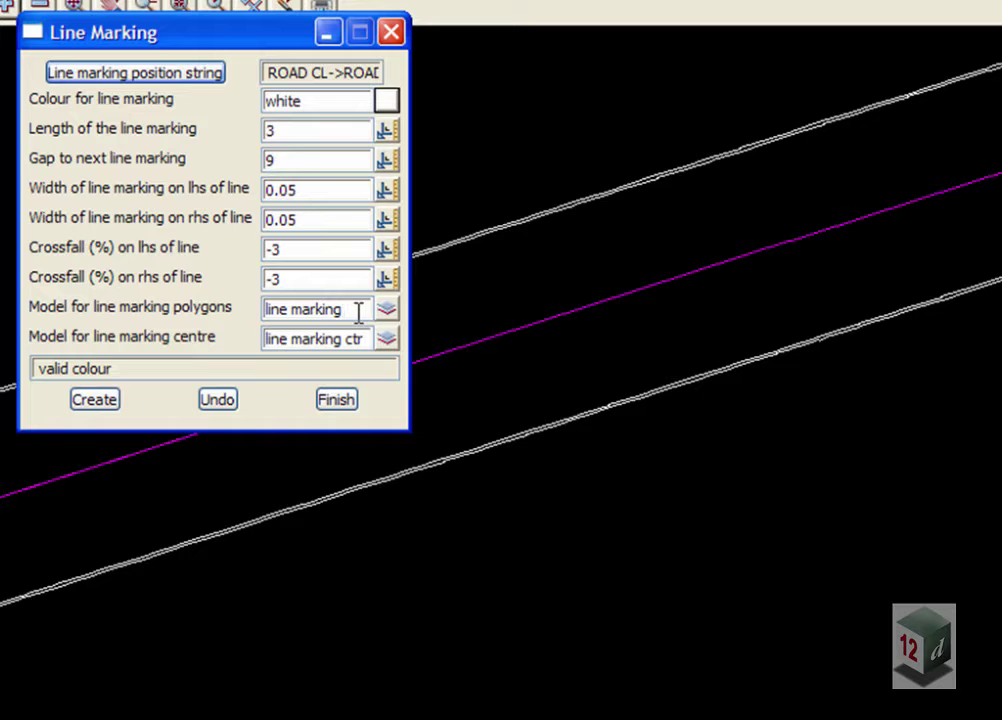
Step: Store polygons and centre strings in 12d vis linemarking and create the dashed centreline markings
click(508, 244)
middle_click(510, 231)
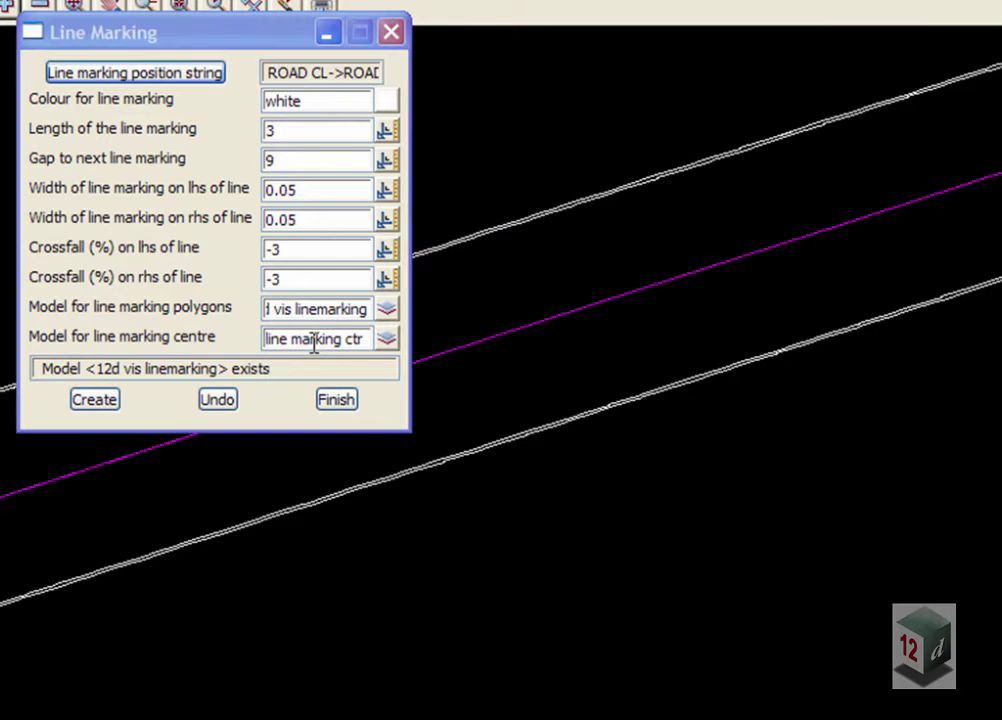
click(500, 232)
middle_click(500, 232)
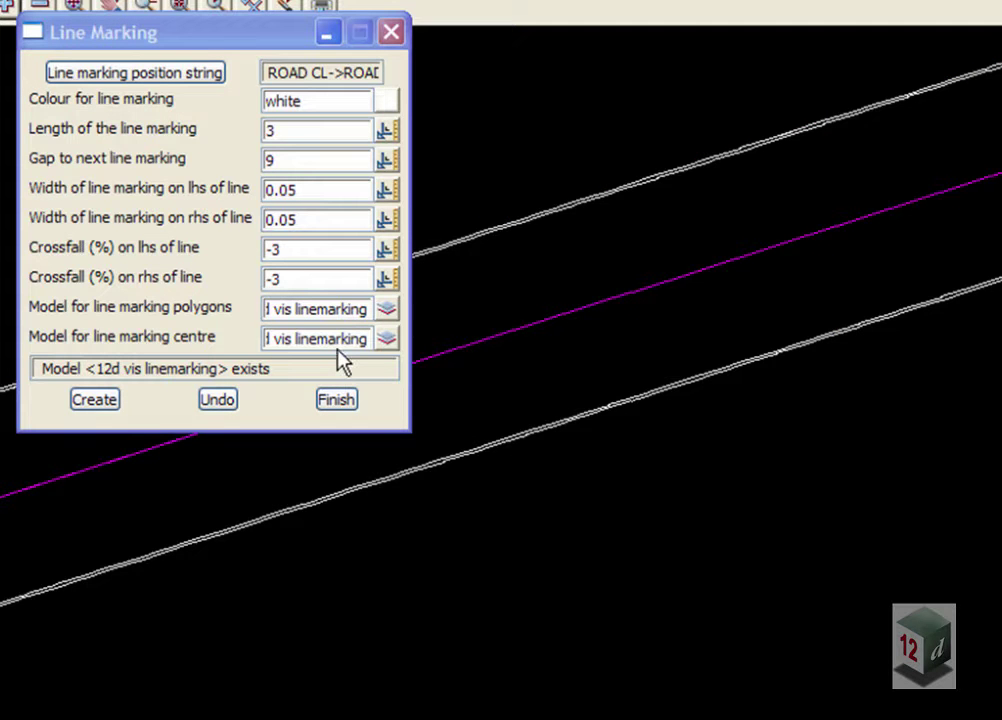
click(93, 400)
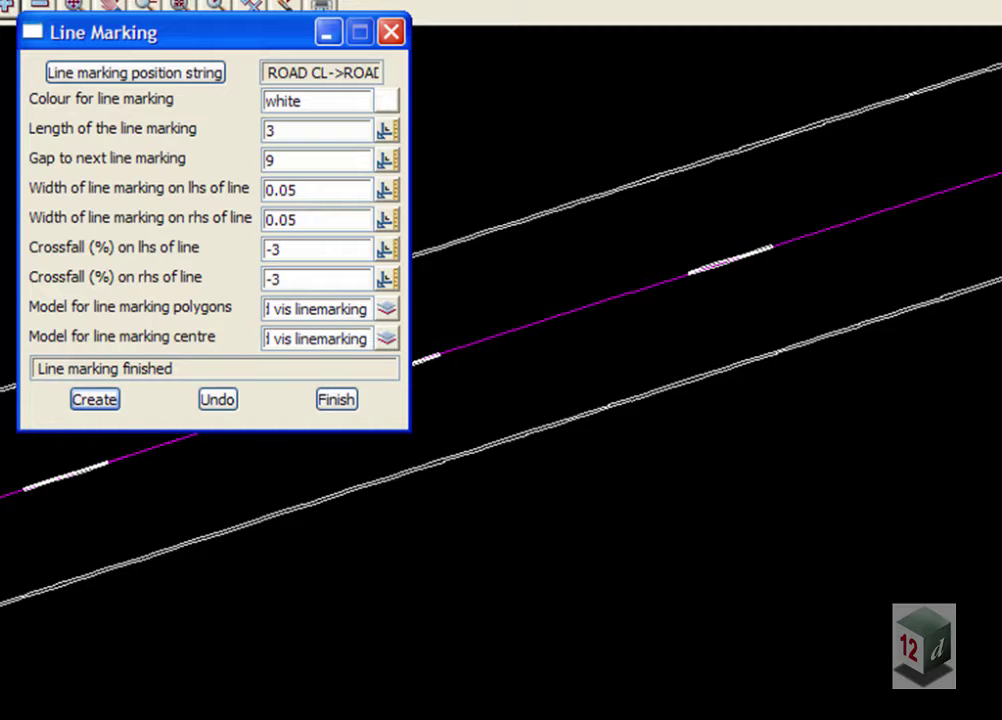
scroll(661, 282, up, 3)
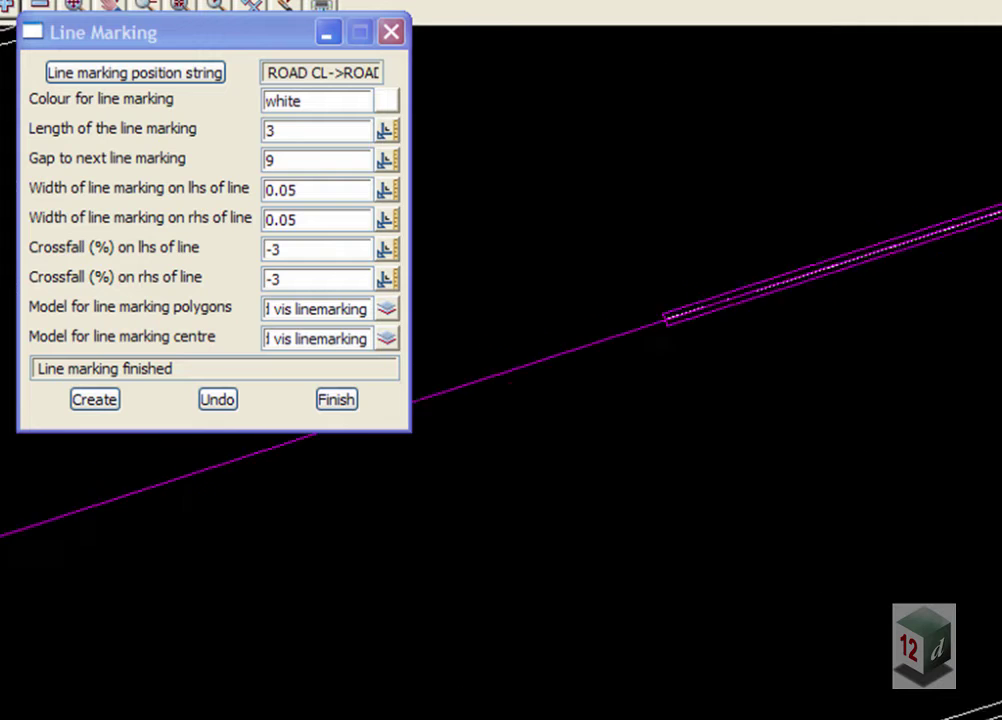
scroll(731, 217, up, 5)
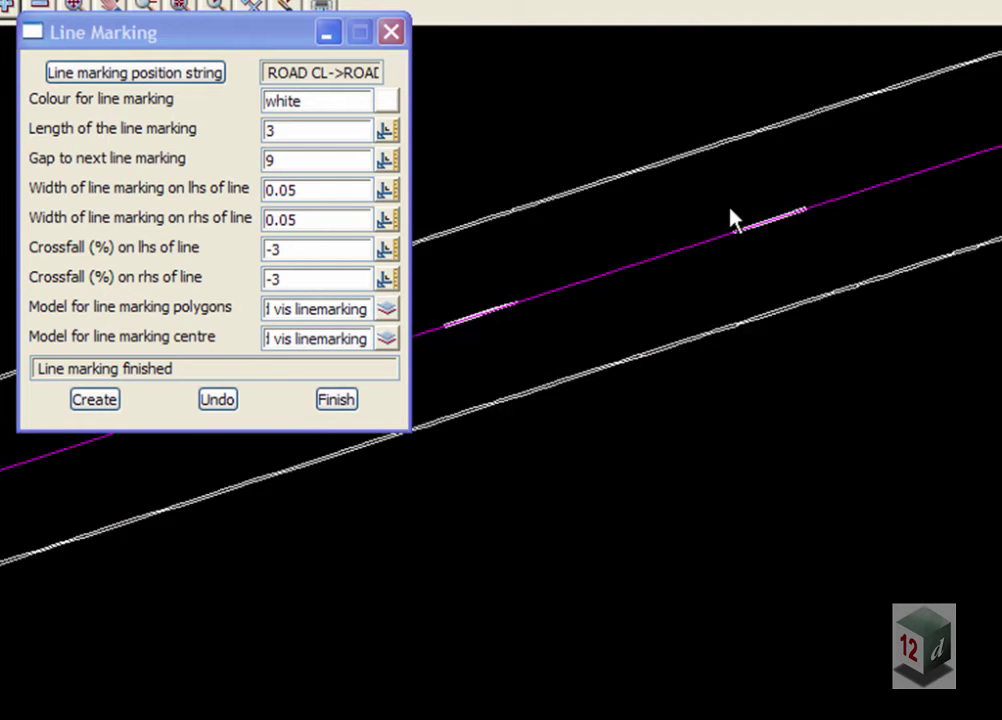
scroll(736, 240, down, 3)
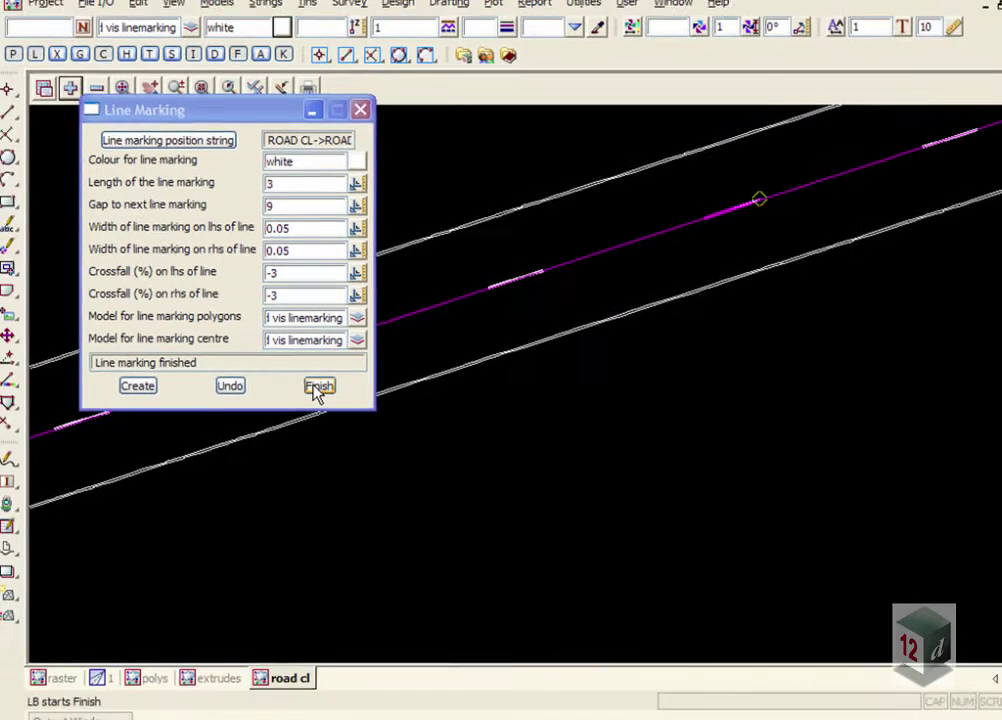
Step: Close the line marking tool and zoom out to show the whole curved road with its markings
click(318, 387)
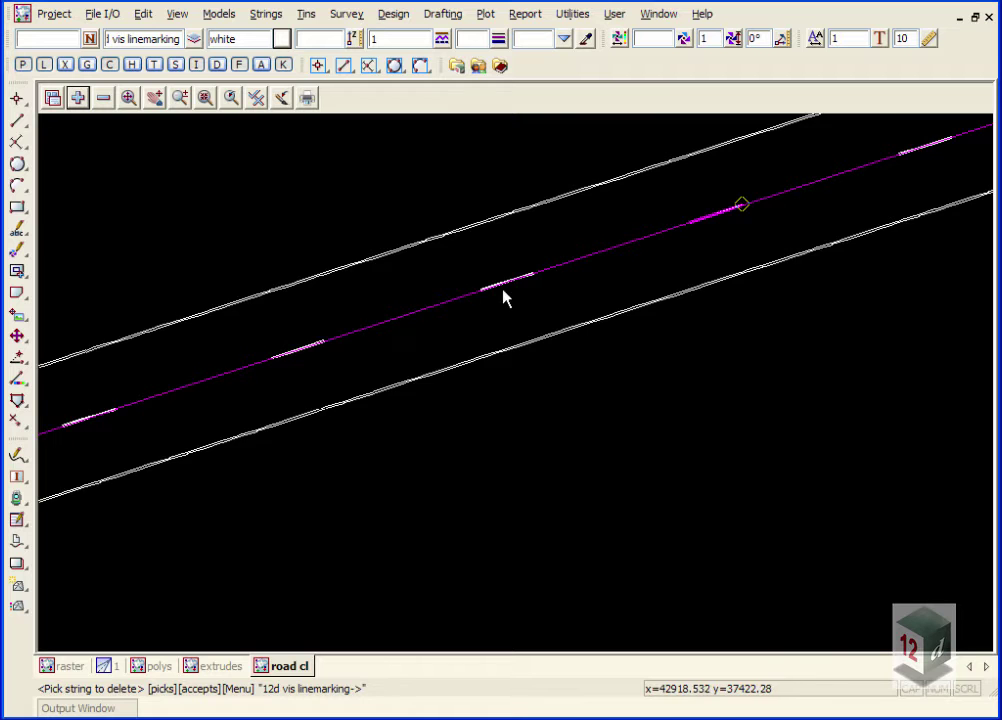
scroll(503, 295, down, 5)
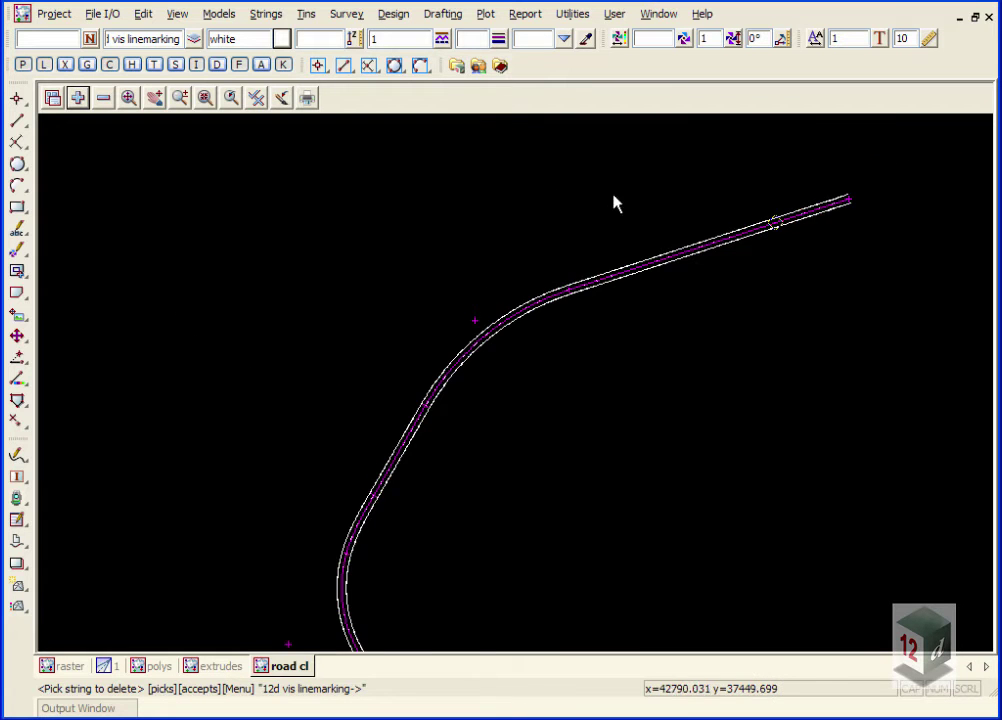
scroll(287, 210, down, 3)
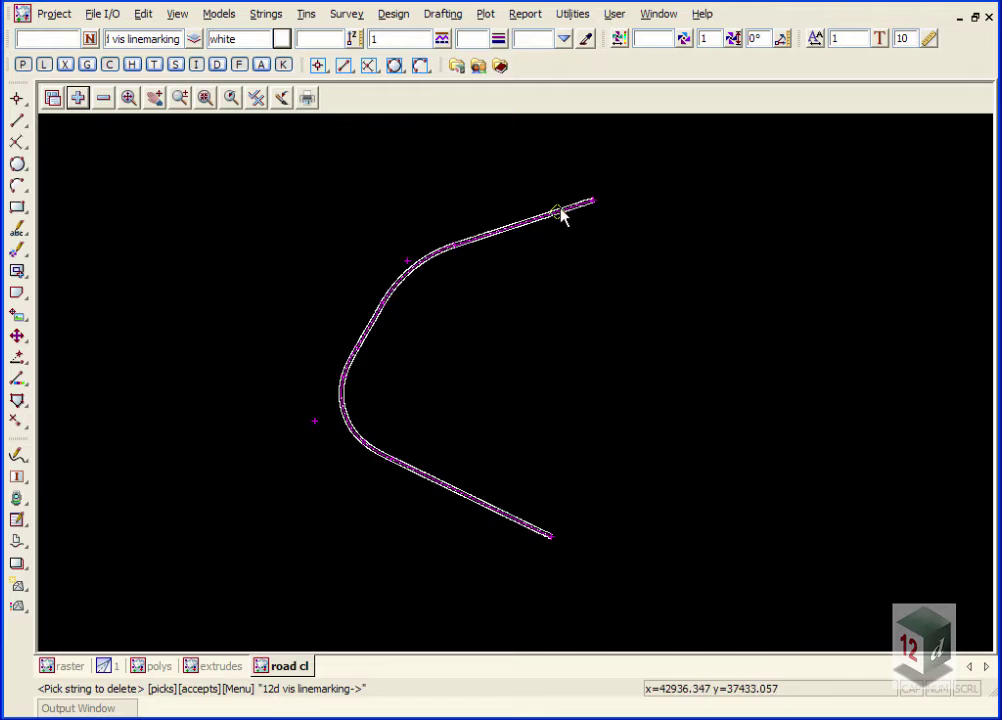
Step: Add 12d vis linemarking as the Combined tin's fourth data model, then retriangulate the tin
click(335, 201)
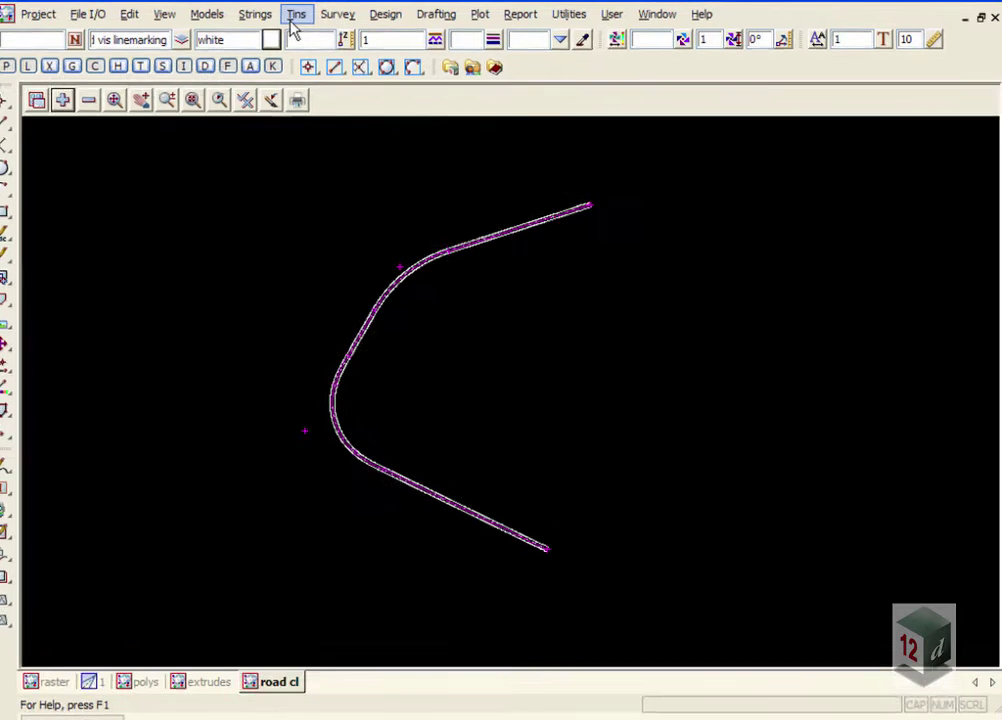
click(296, 14)
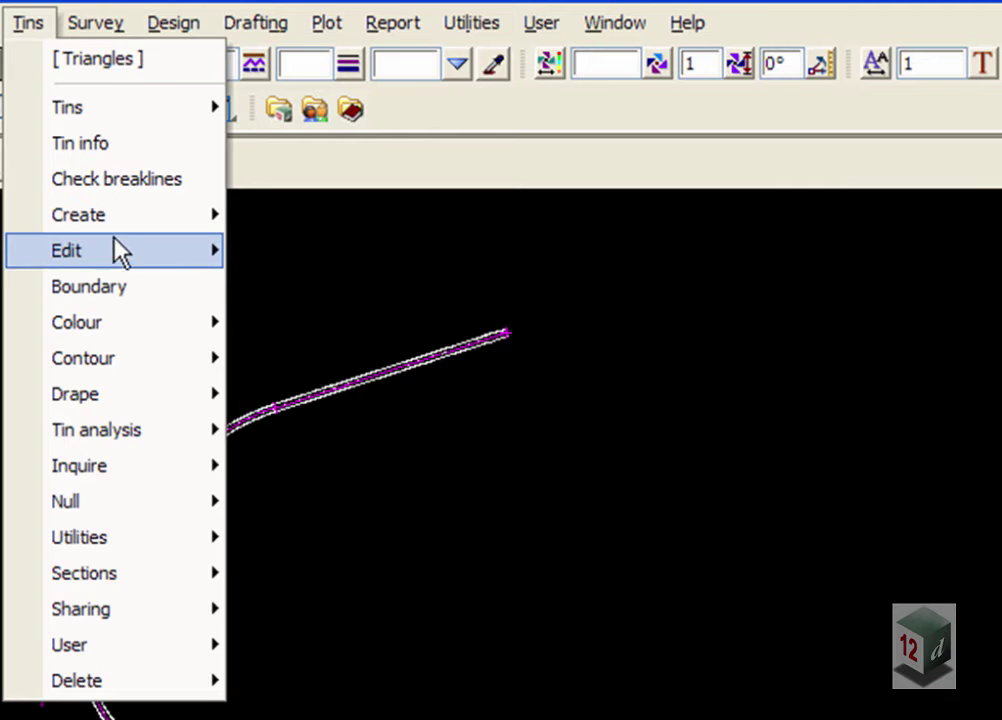
mouse_move(118, 252)
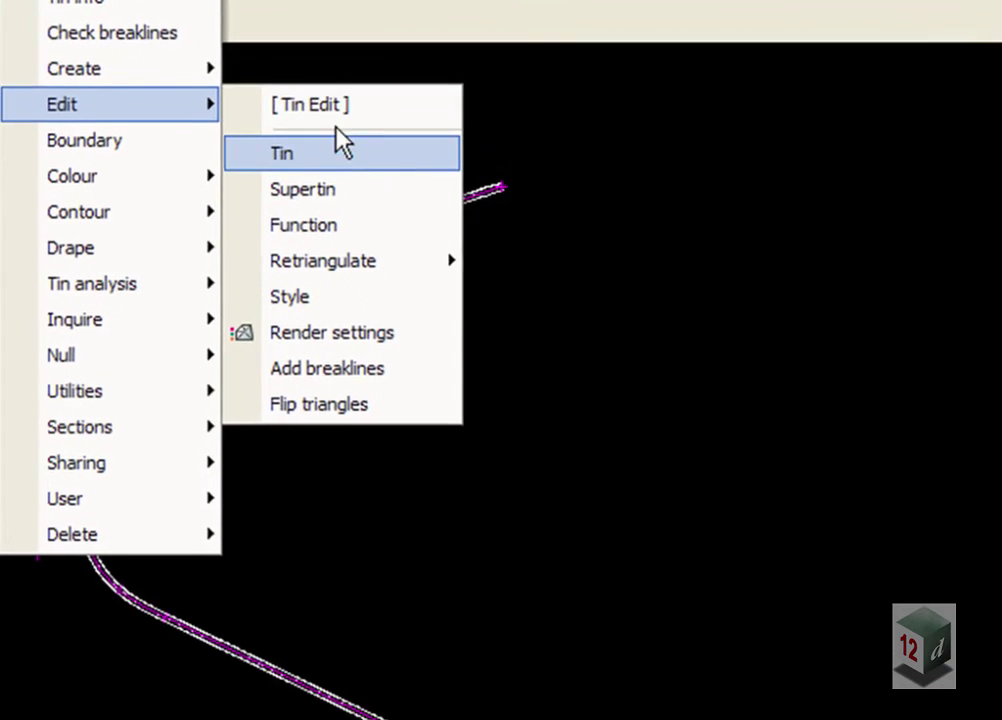
click(334, 302)
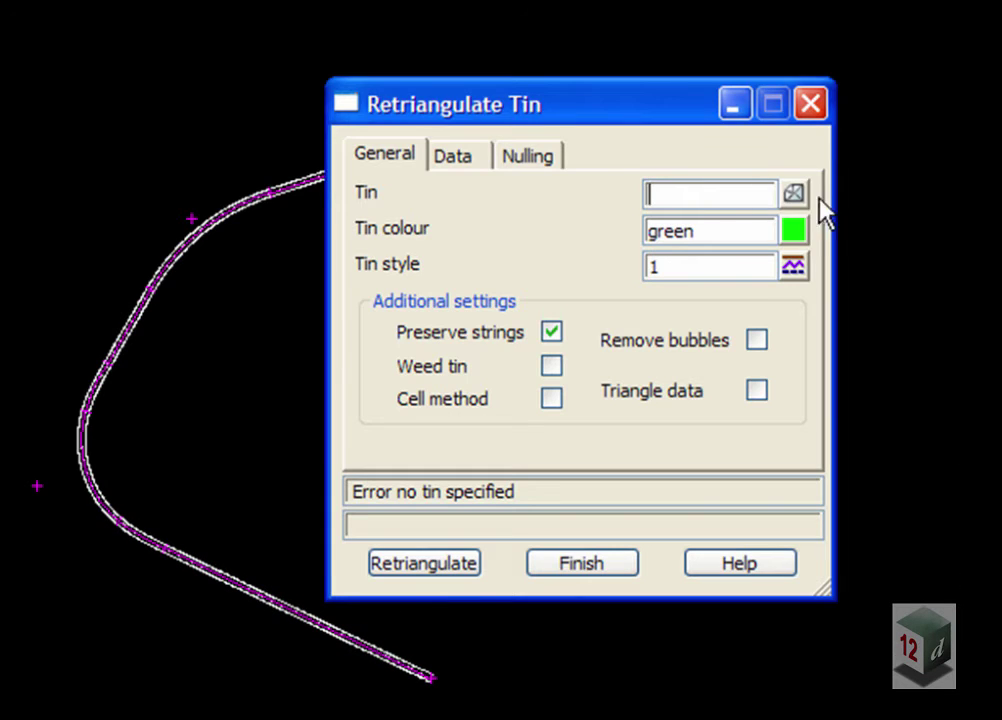
click(794, 193)
double_click(836, 271)
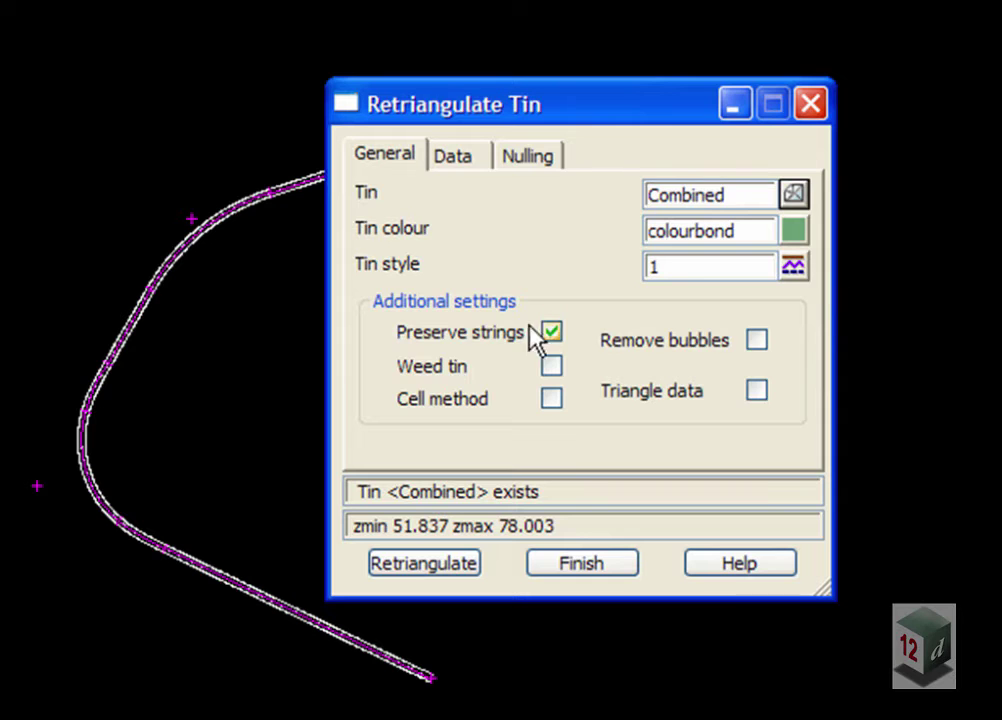
click(467, 159)
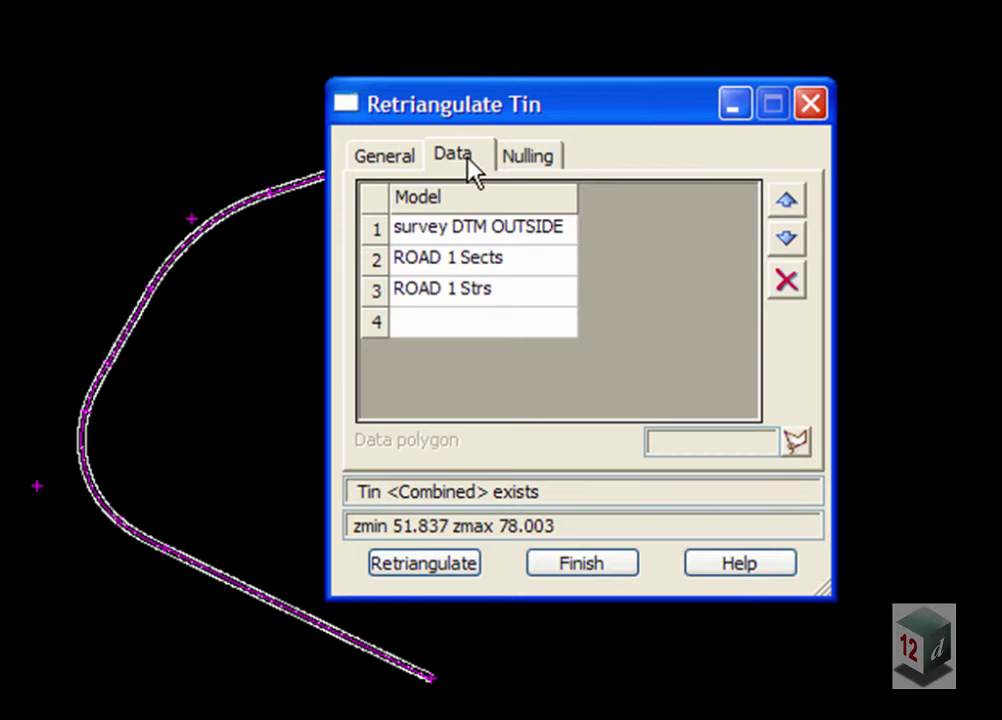
double_click(510, 345)
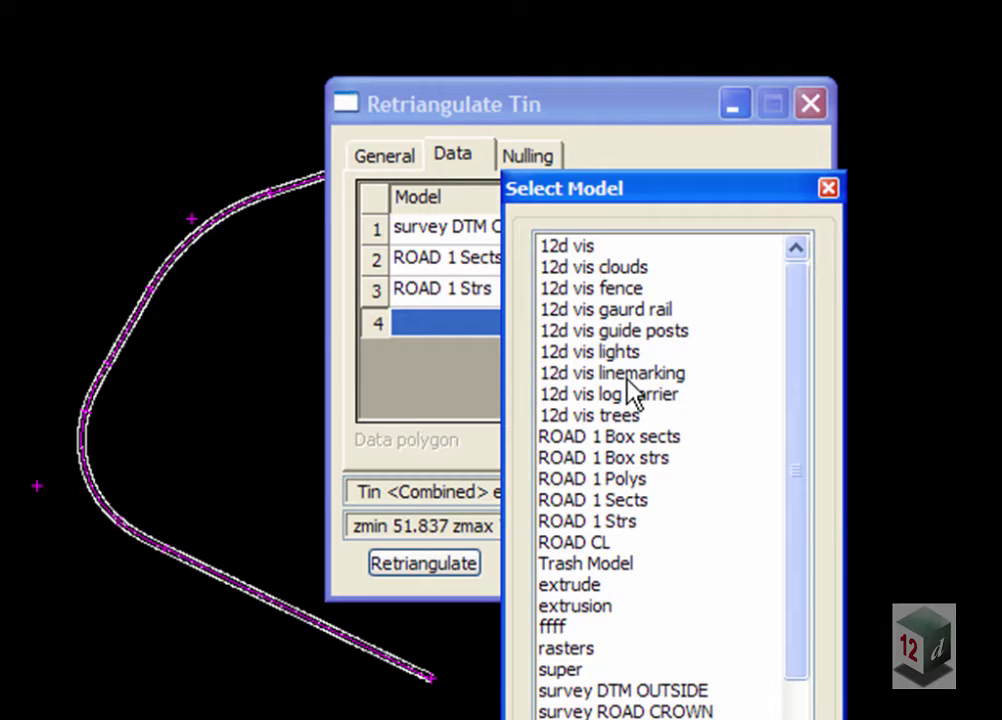
double_click(630, 376)
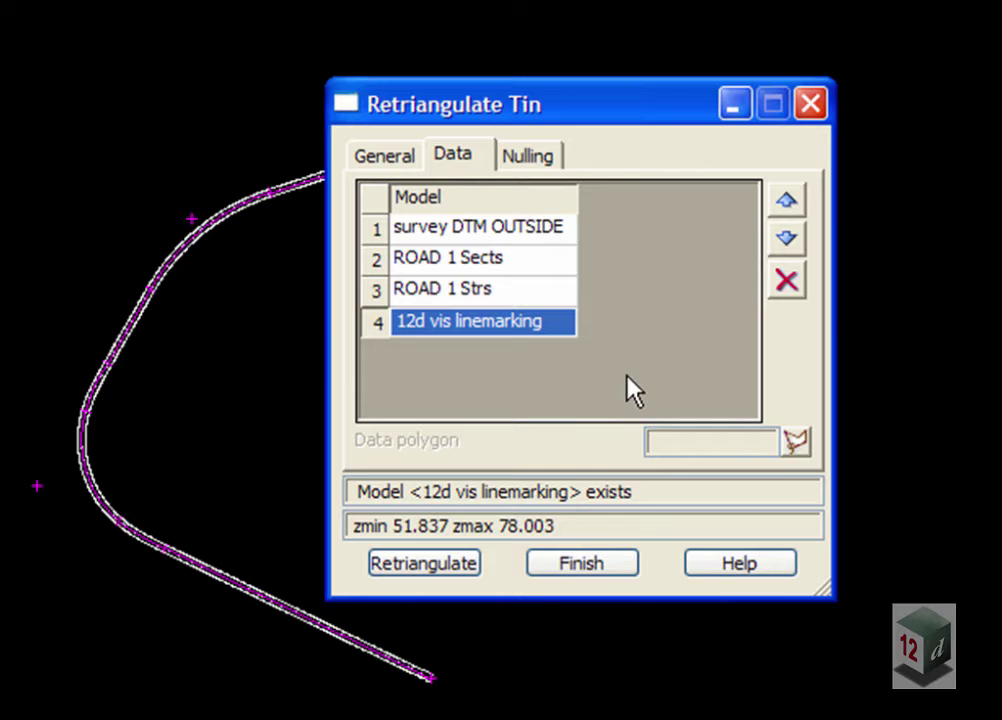
click(428, 566)
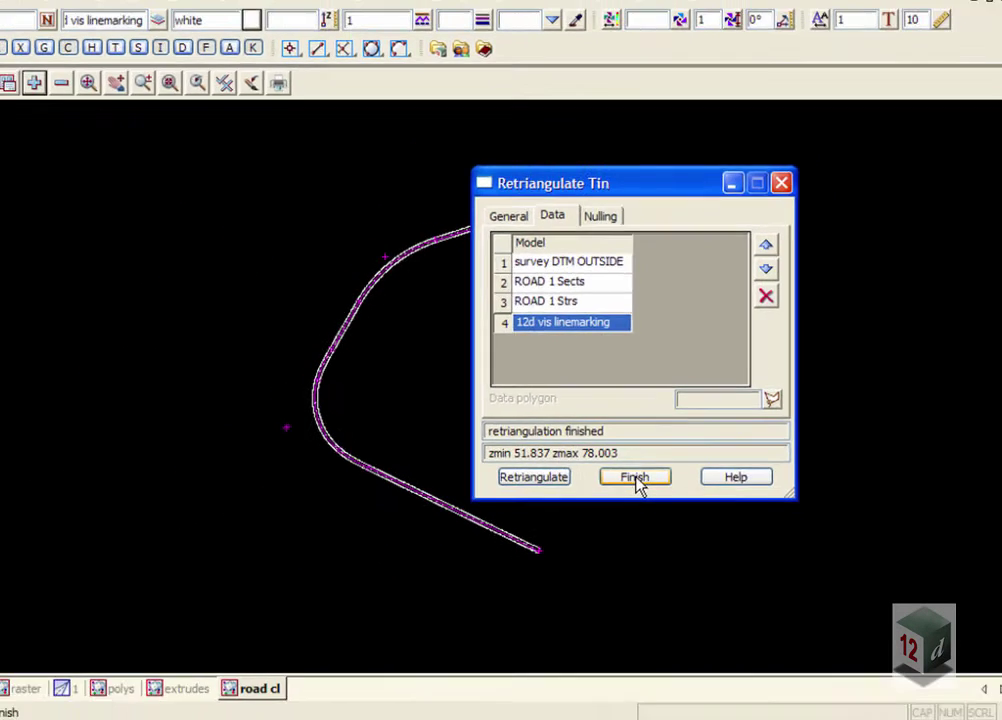
click(581, 563)
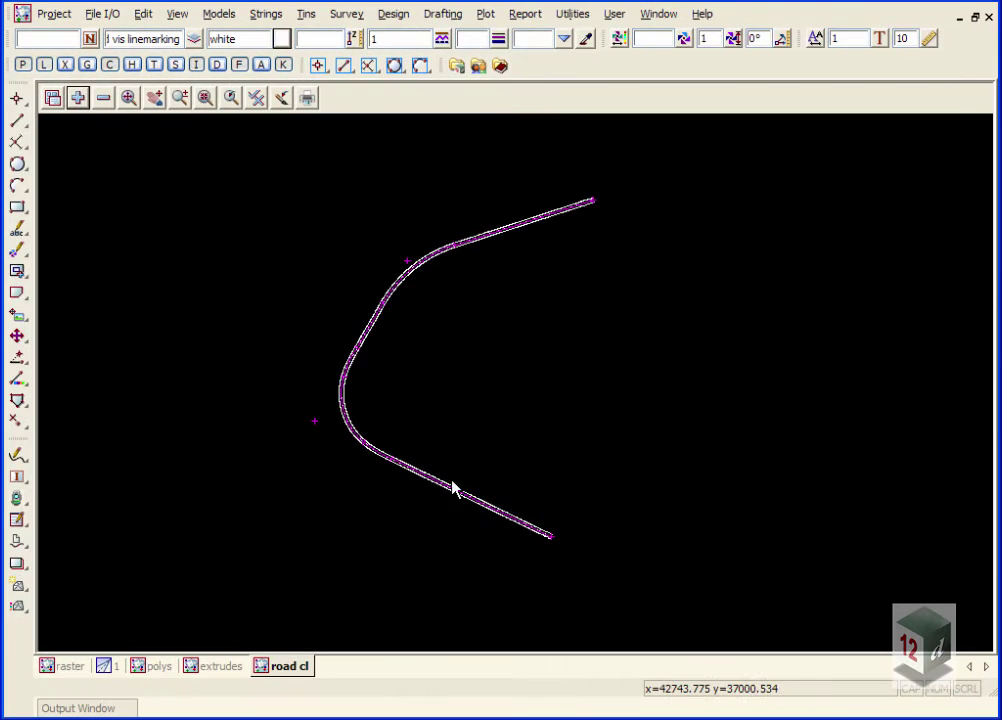
Step: Return to the 3D perspective view of the road and open the Tins menu
click(106, 666)
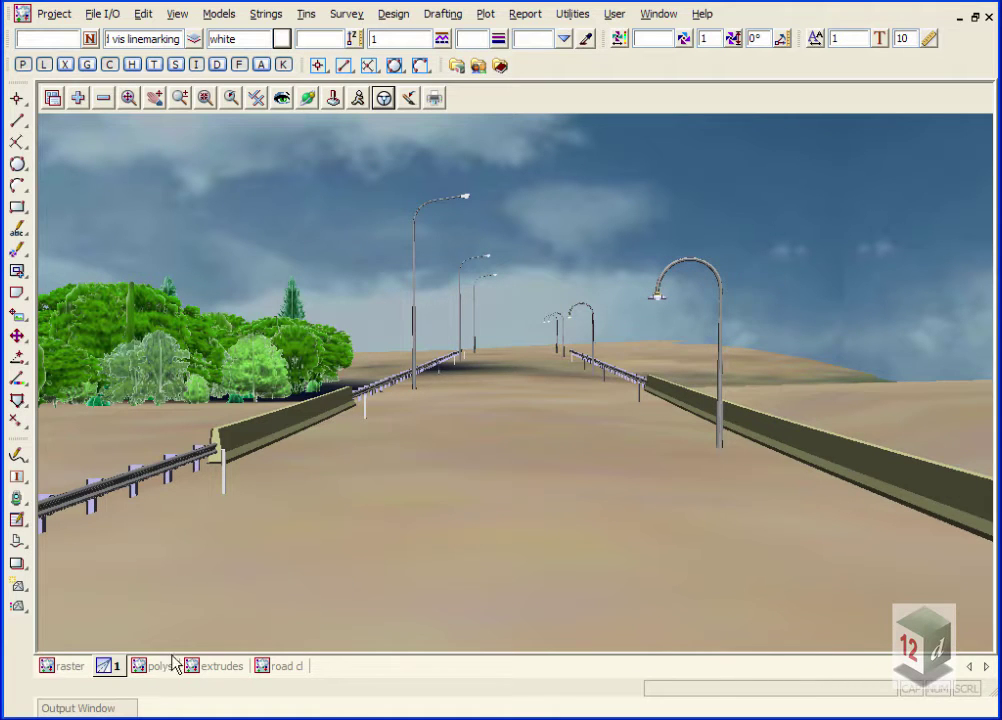
click(306, 15)
Step: Colour the Combined tin's triangles within polygons, using each polygon's colour from the ROAD 1 Polys model
mouse_move(348, 200)
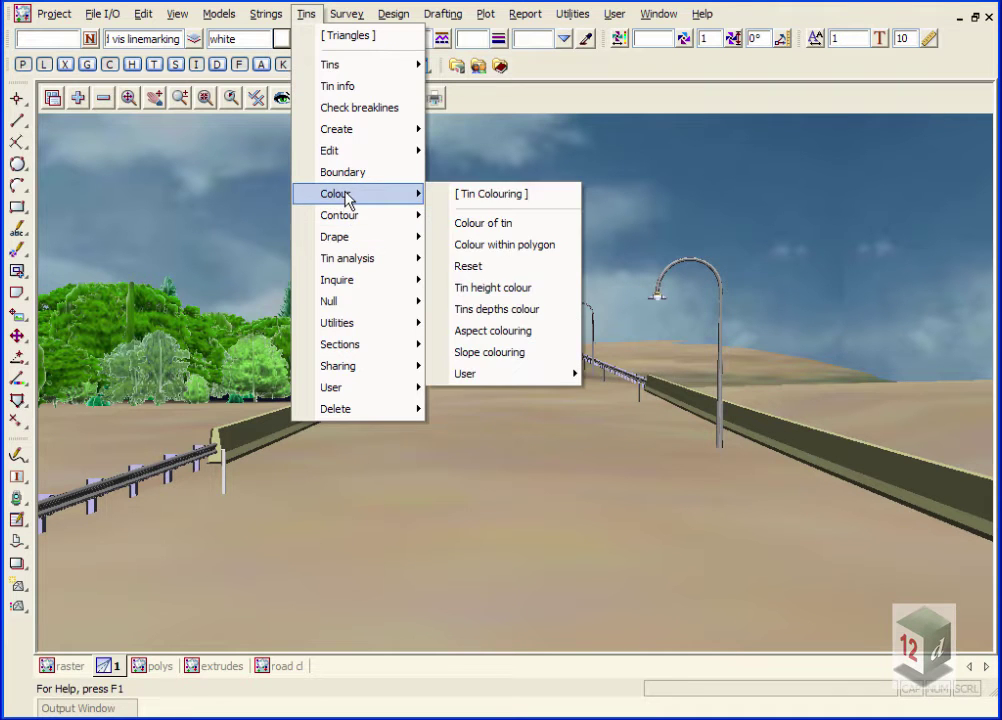
click(512, 248)
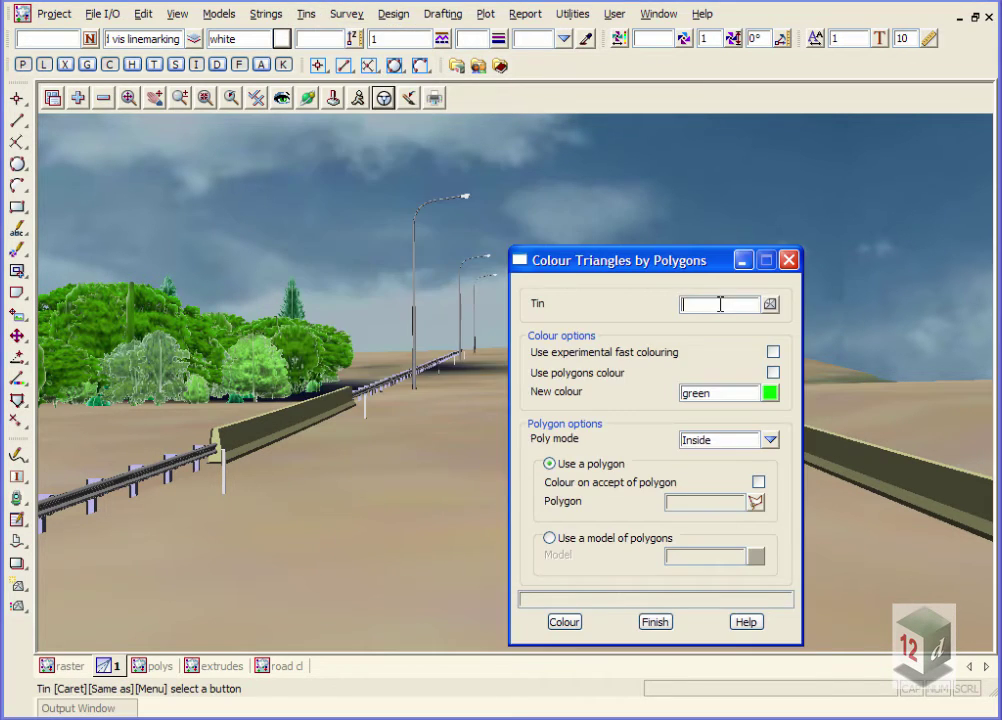
click(770, 304)
double_click(808, 351)
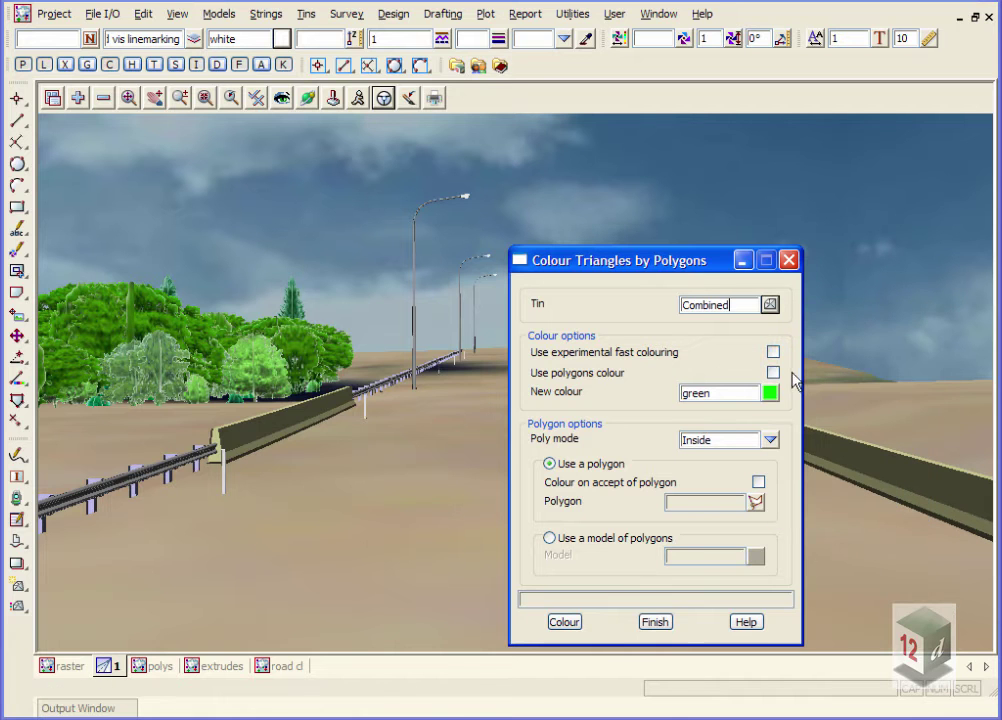
click(774, 373)
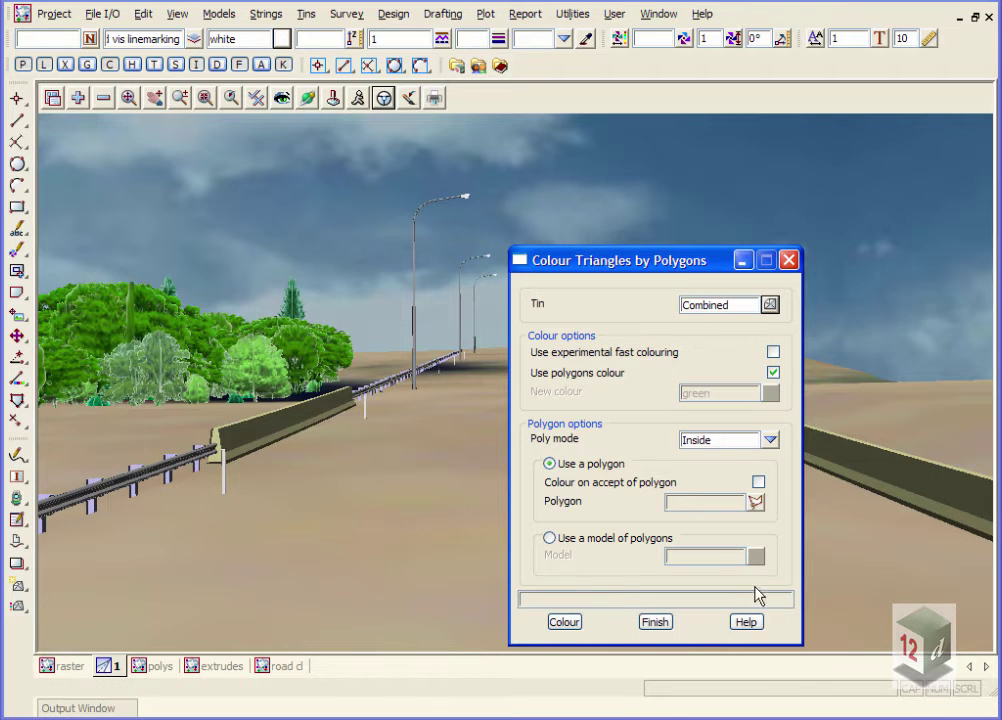
click(585, 540)
click(756, 556)
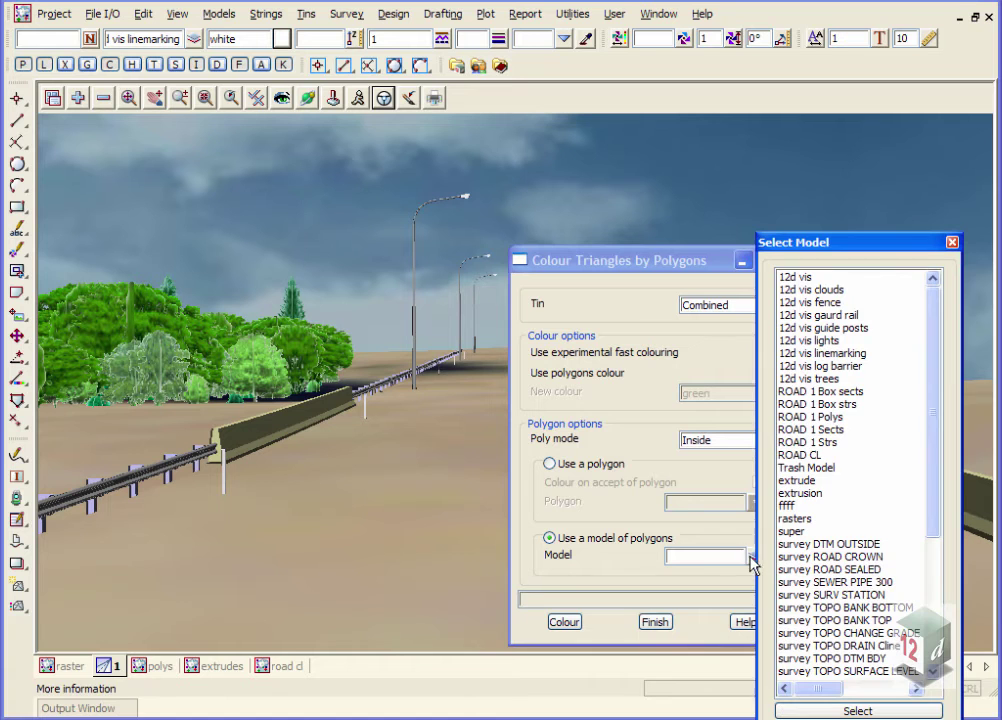
click(810, 416)
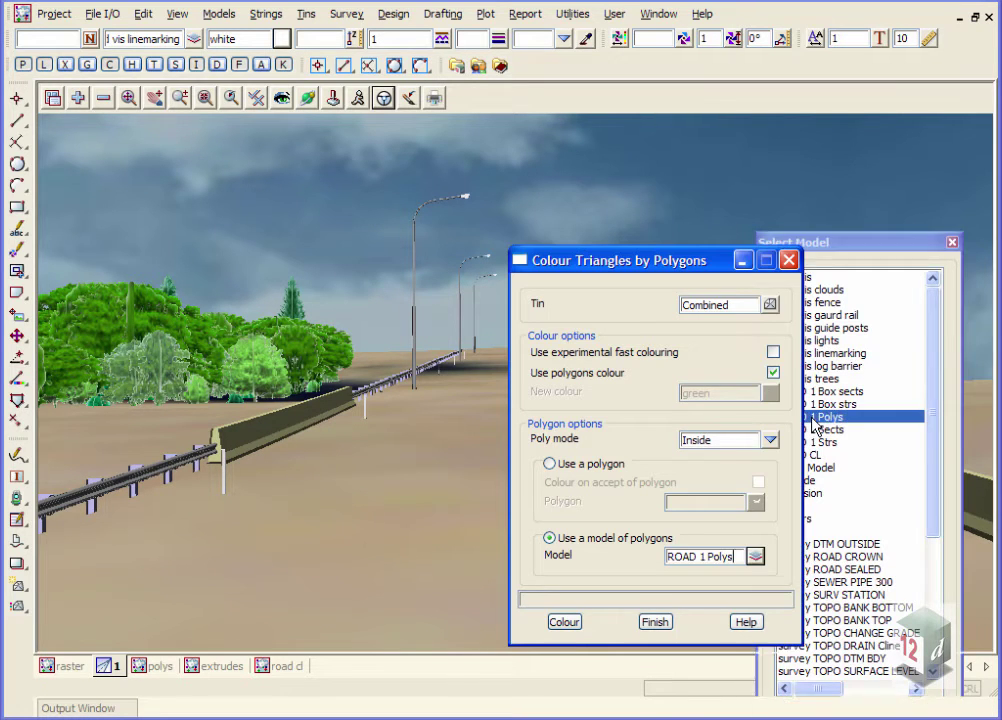
click(564, 622)
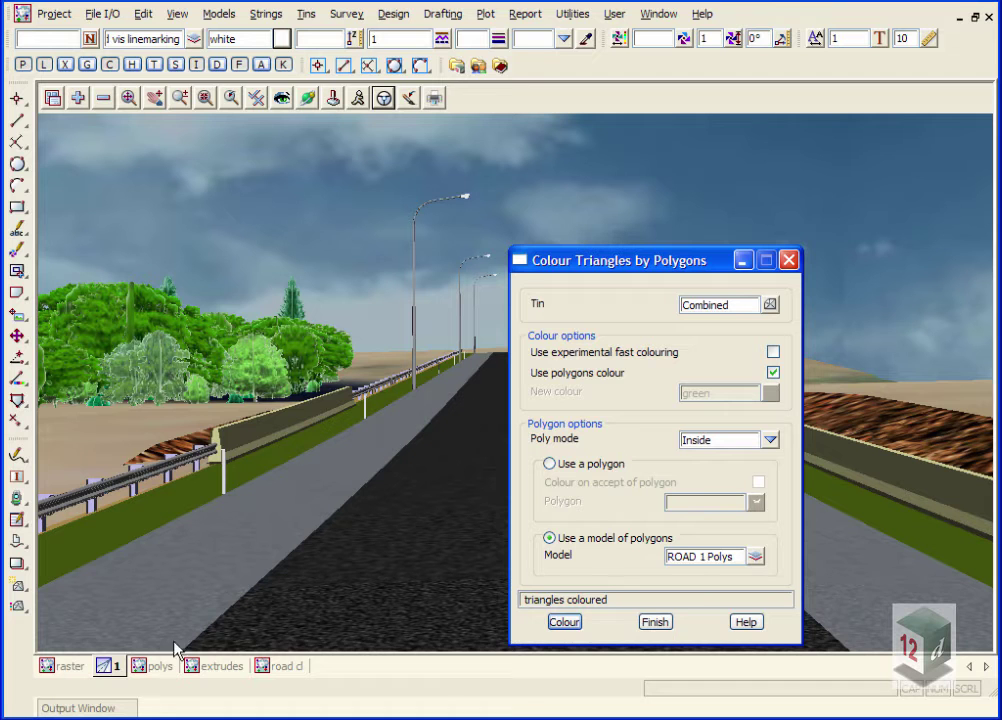
drag(651, 268, 830, 143)
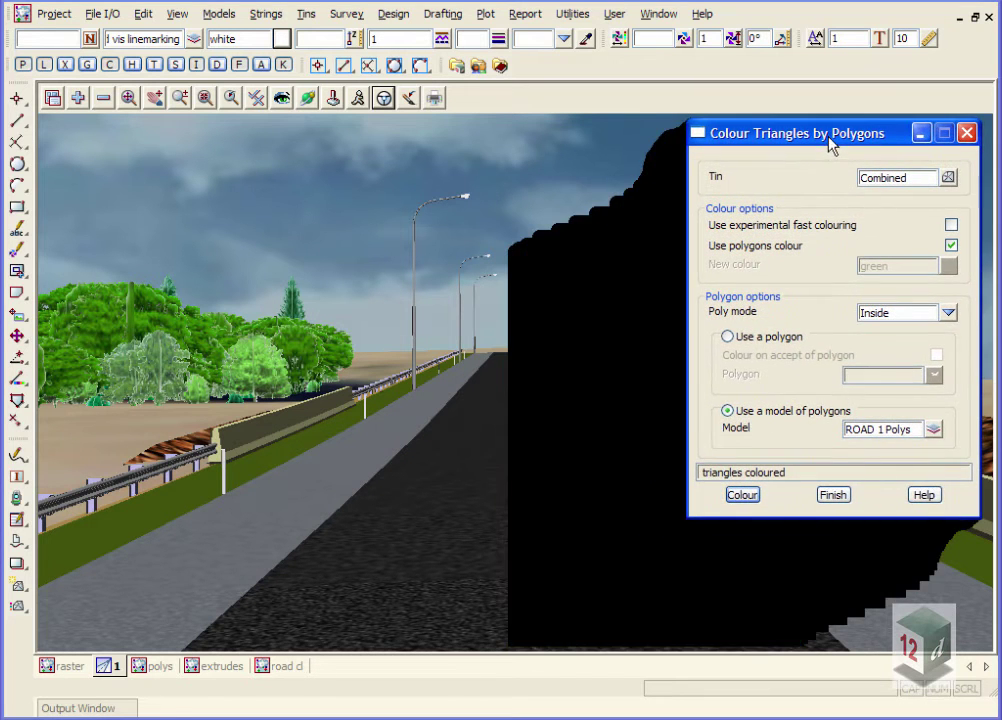
Step: Colour the Combined tin with the 12d vis linemarking polygons, then close the colouring tool
click(933, 429)
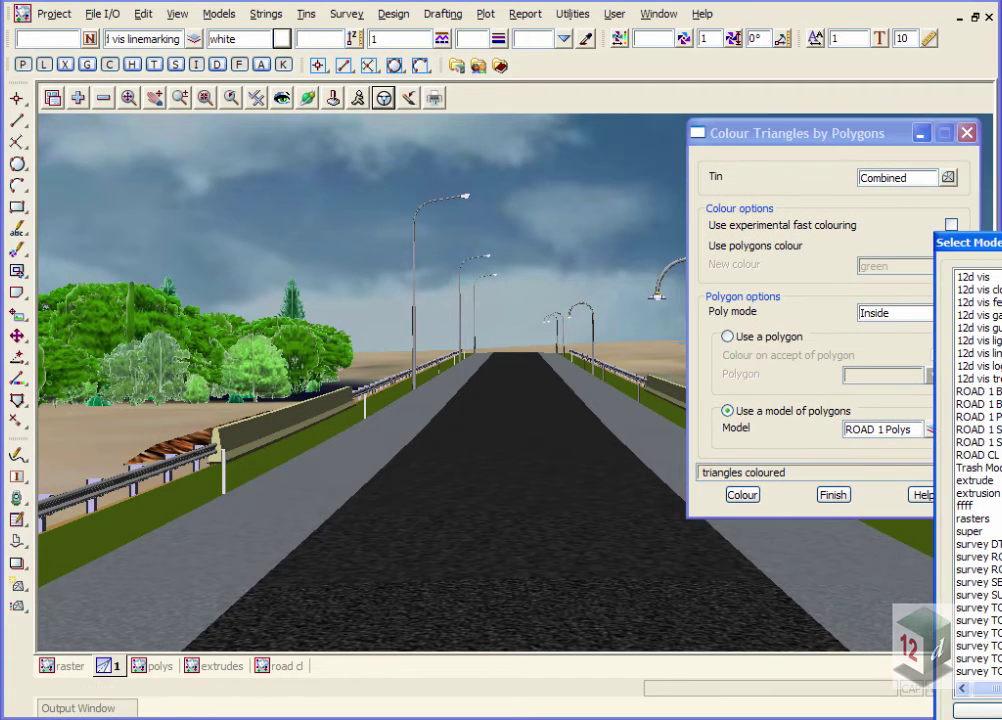
click(995, 354)
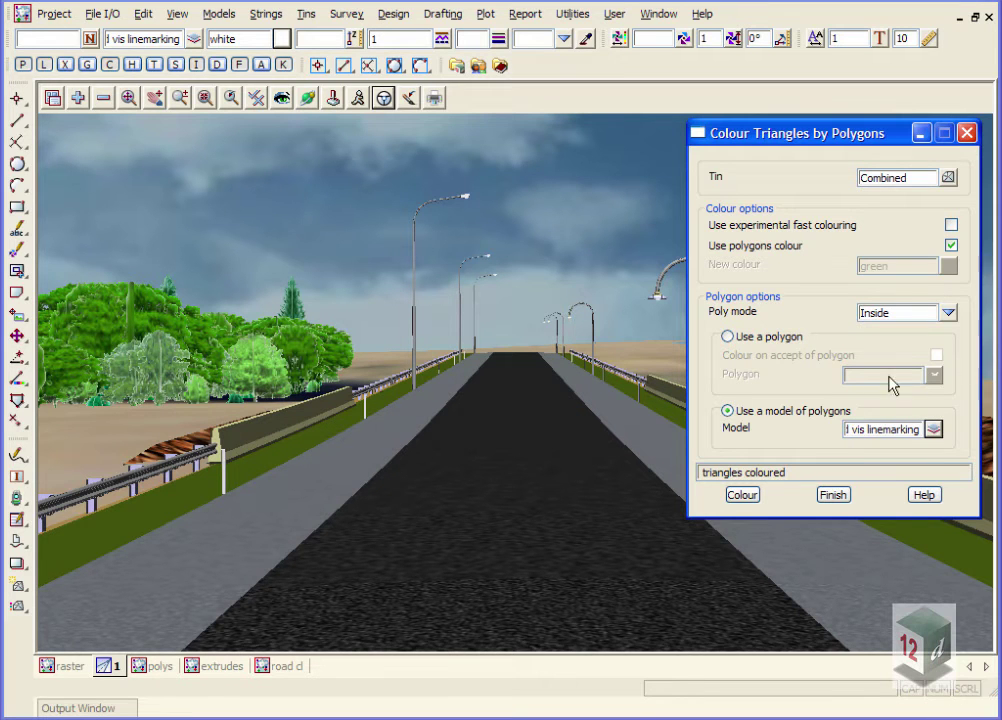
click(740, 495)
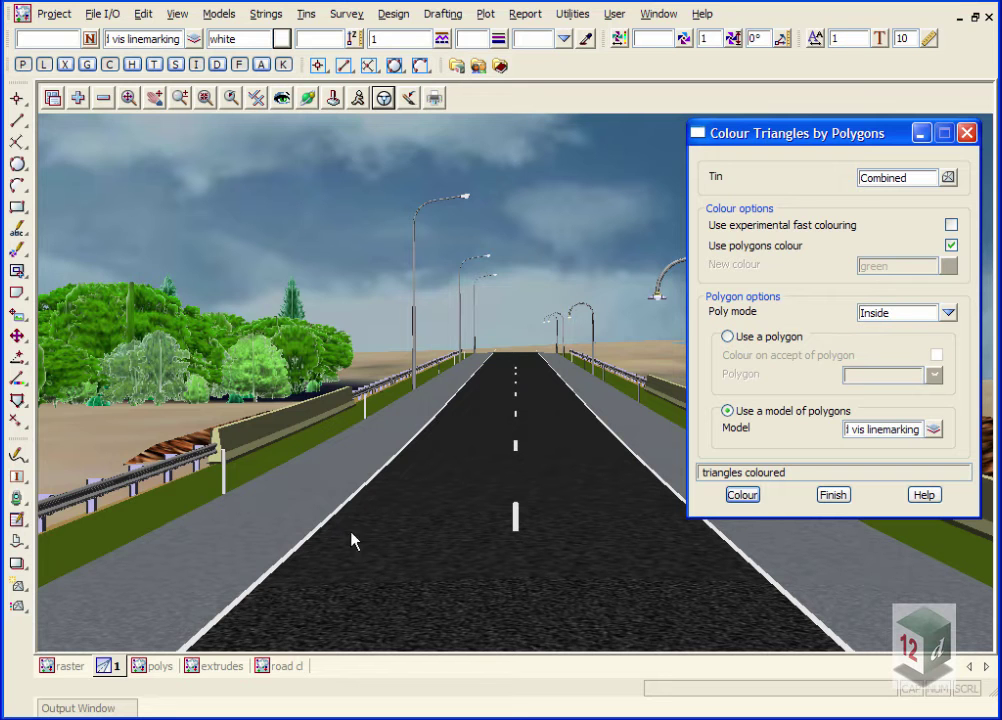
click(833, 495)
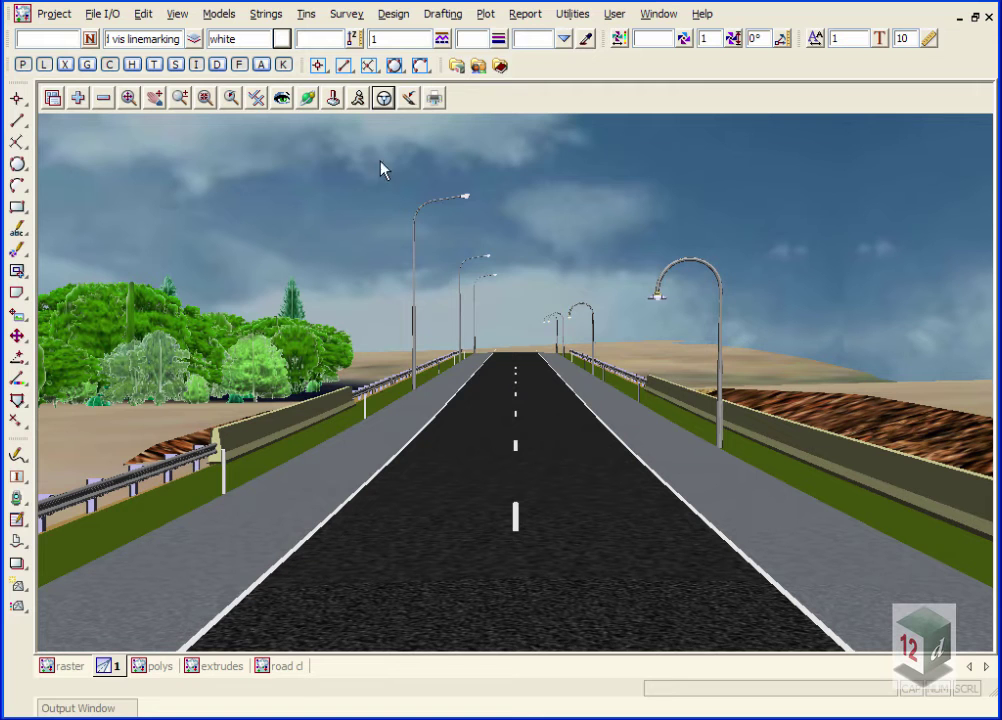
Step: Drive the 3D view forward along the road string with String Drive, then stop
click(384, 98)
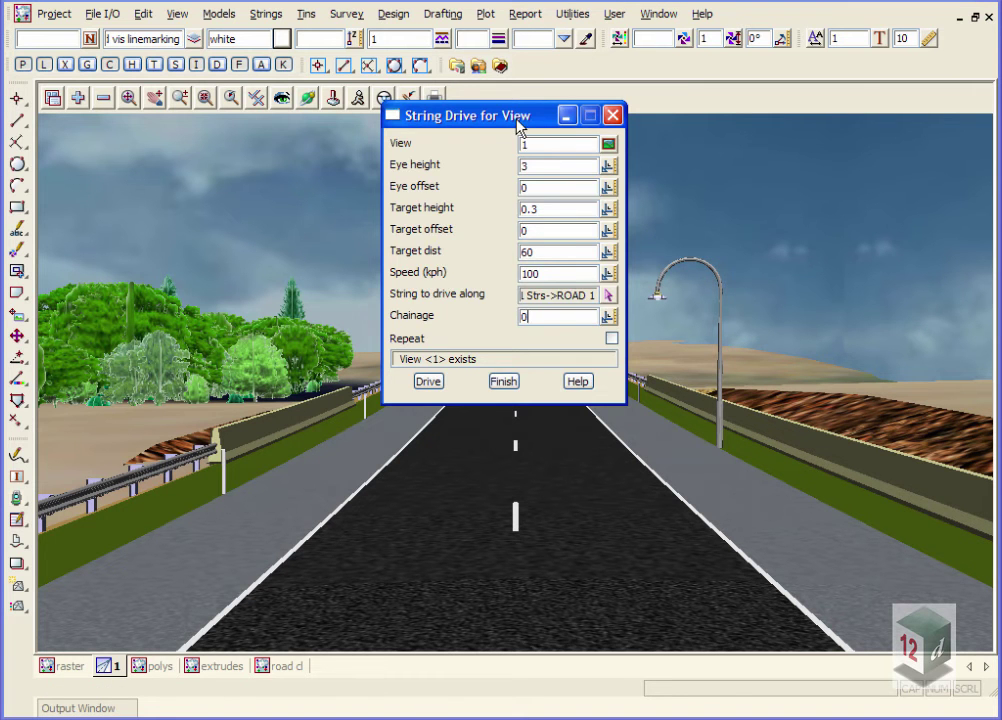
drag(517, 122, 879, 82)
click(790, 342)
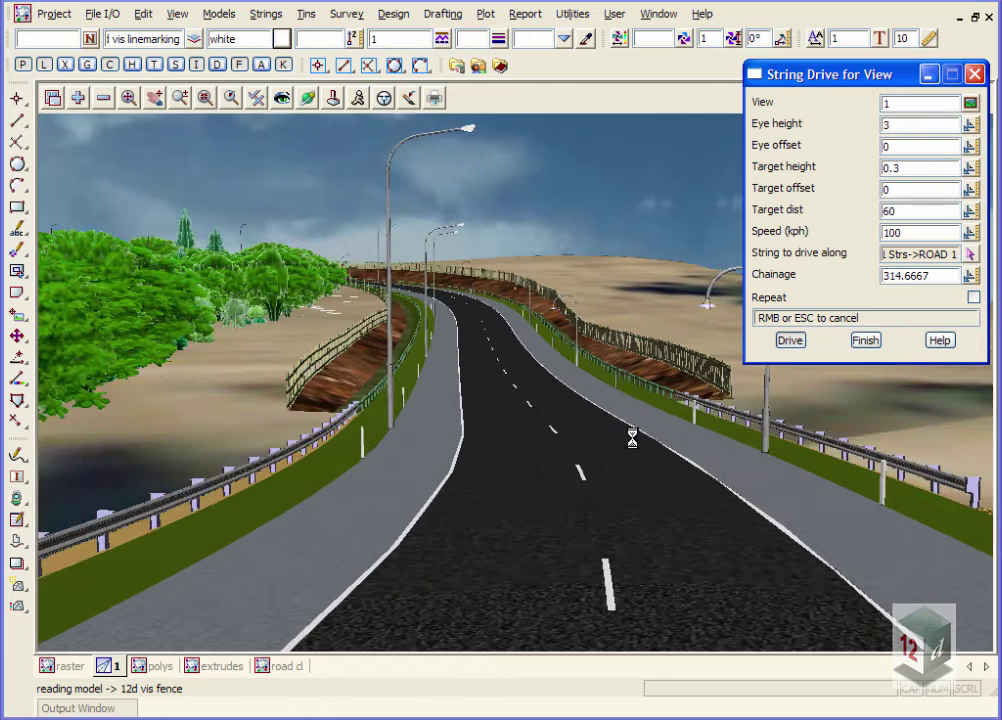
right_click(370, 596)
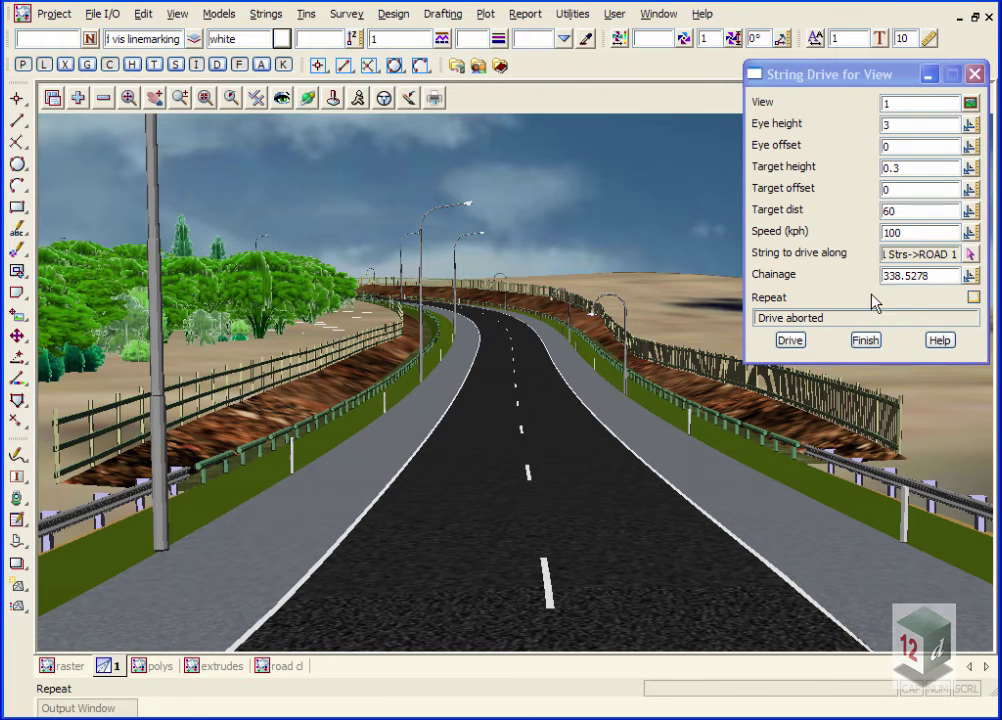
Step: Drive back along the road at speed -100, then switch to the road cl plan view
click(884, 232)
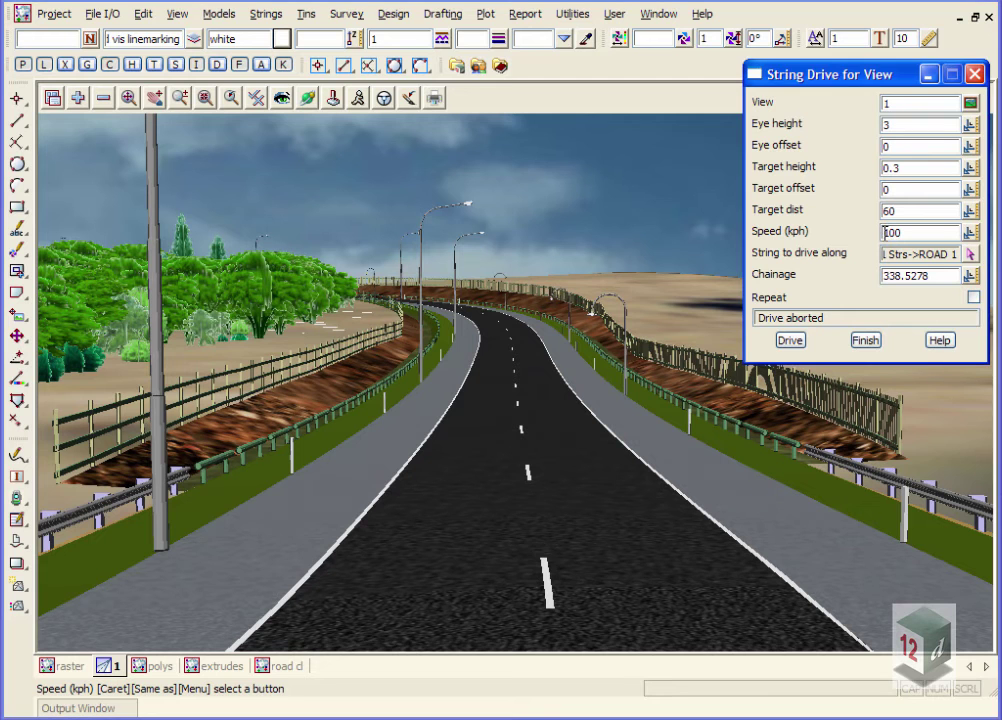
key(Num_Lock)
text(-)
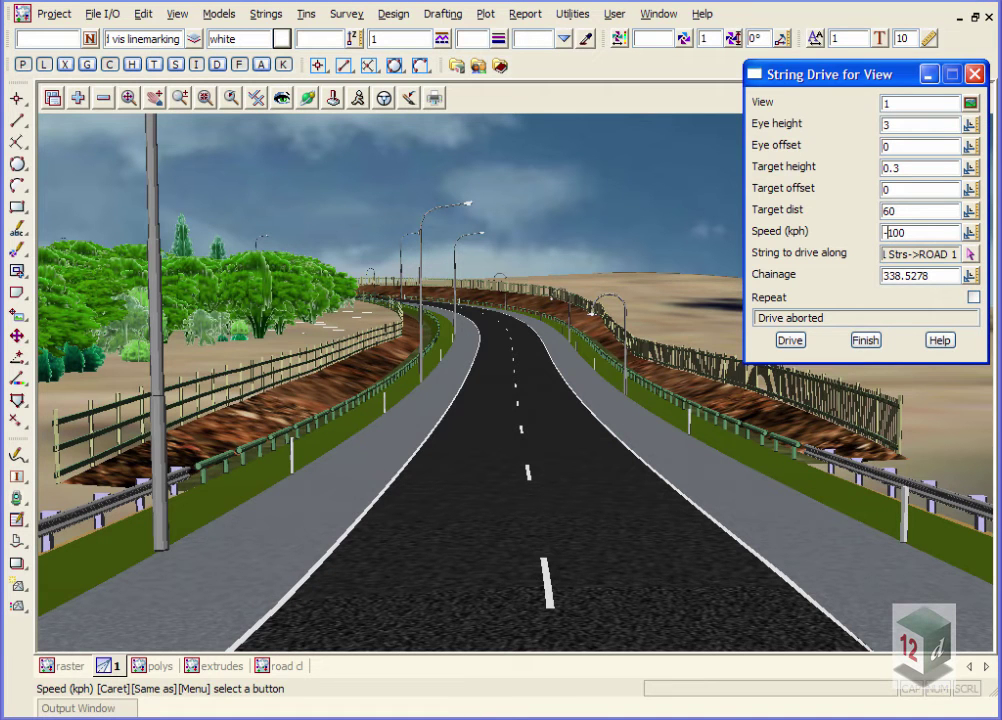
click(789, 340)
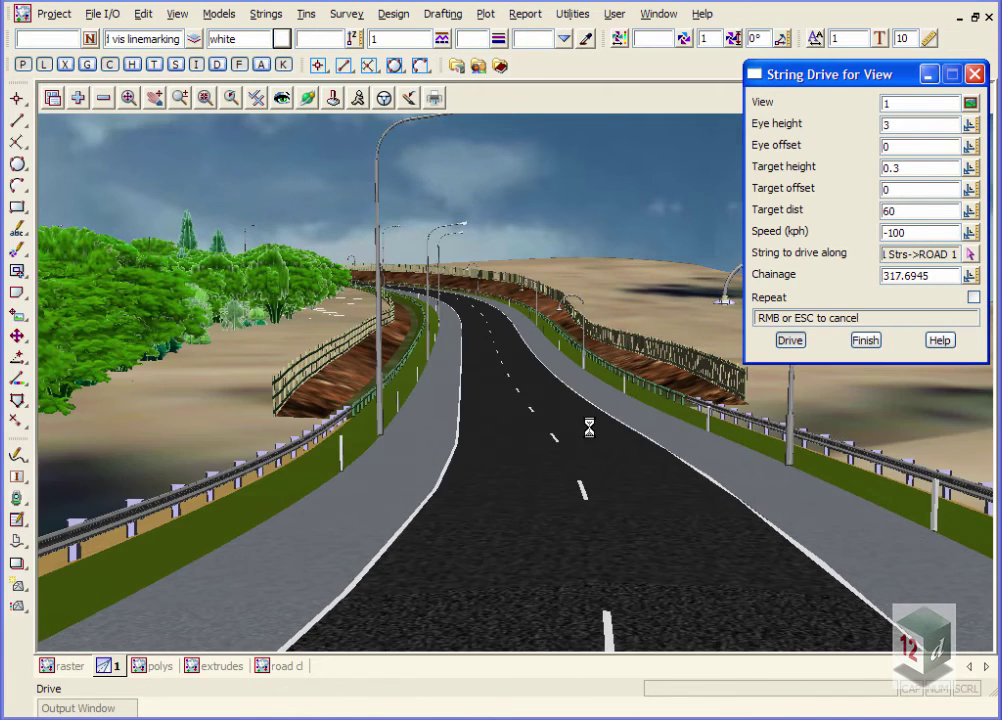
right_click(504, 530)
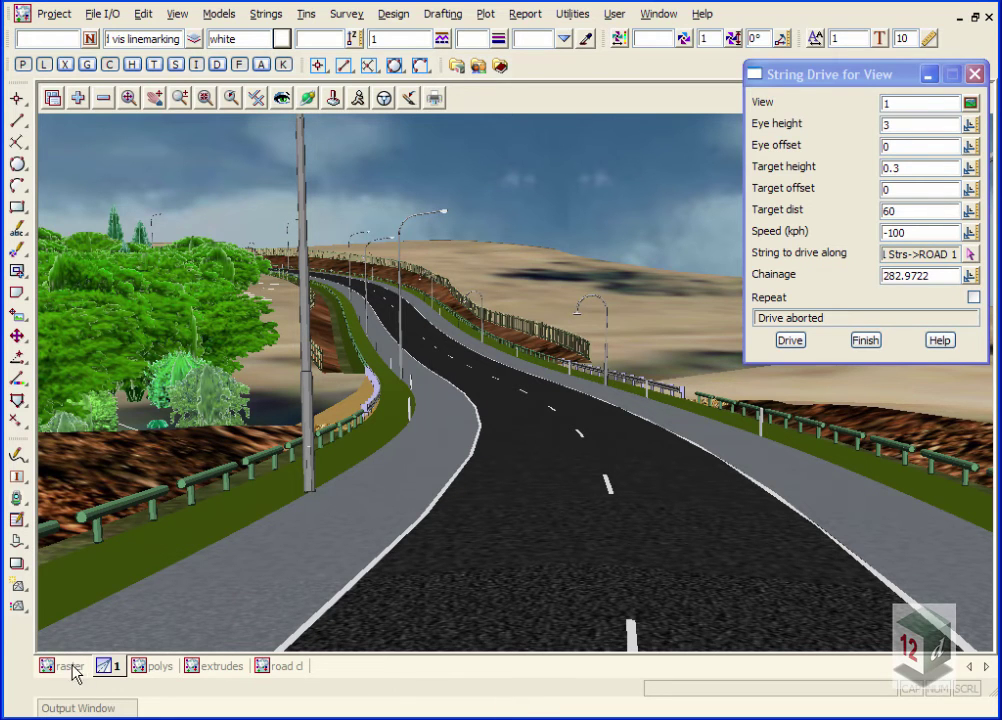
click(288, 667)
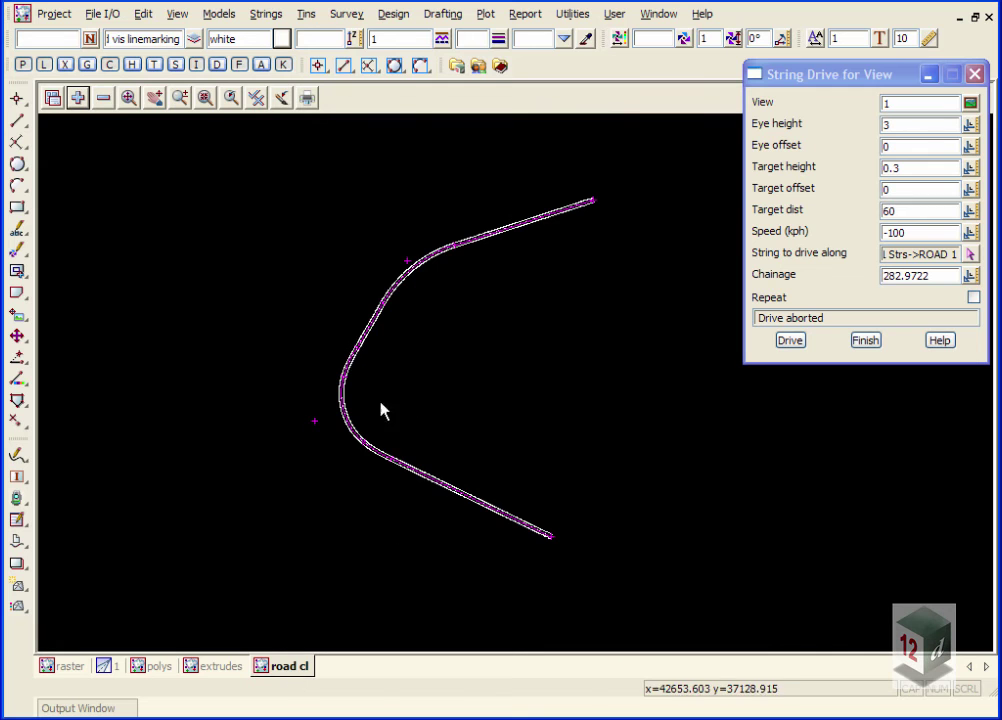
Step: Pick the ROAD 1 alignment string and change its chainage interval from 10 to 1
scroll(381, 410, up, 5)
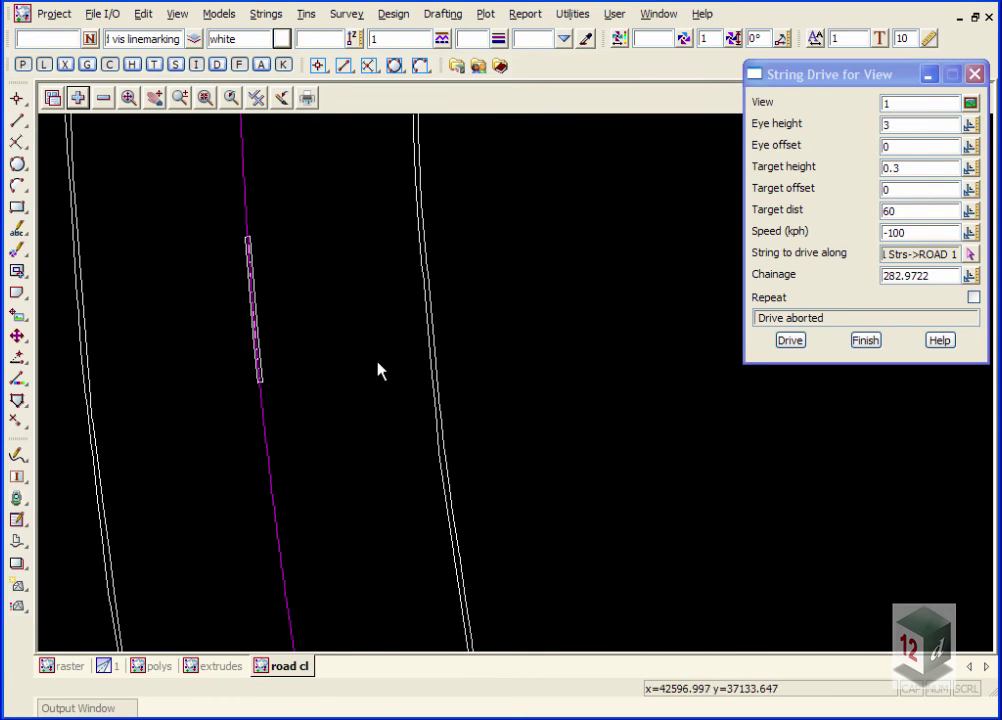
click(262, 15)
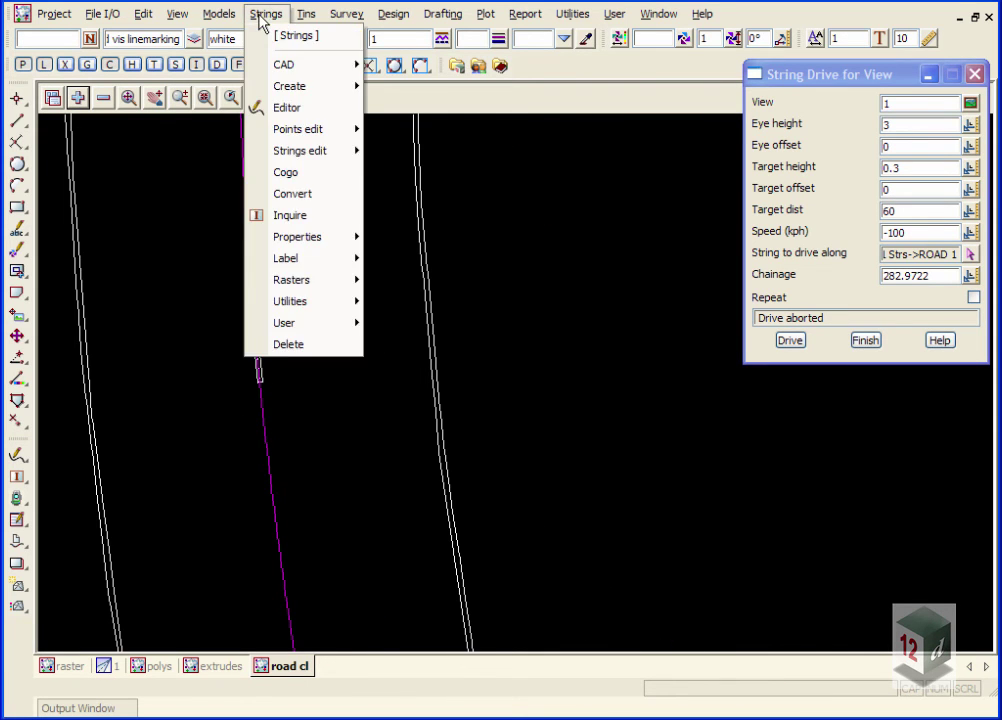
mouse_move(304, 240)
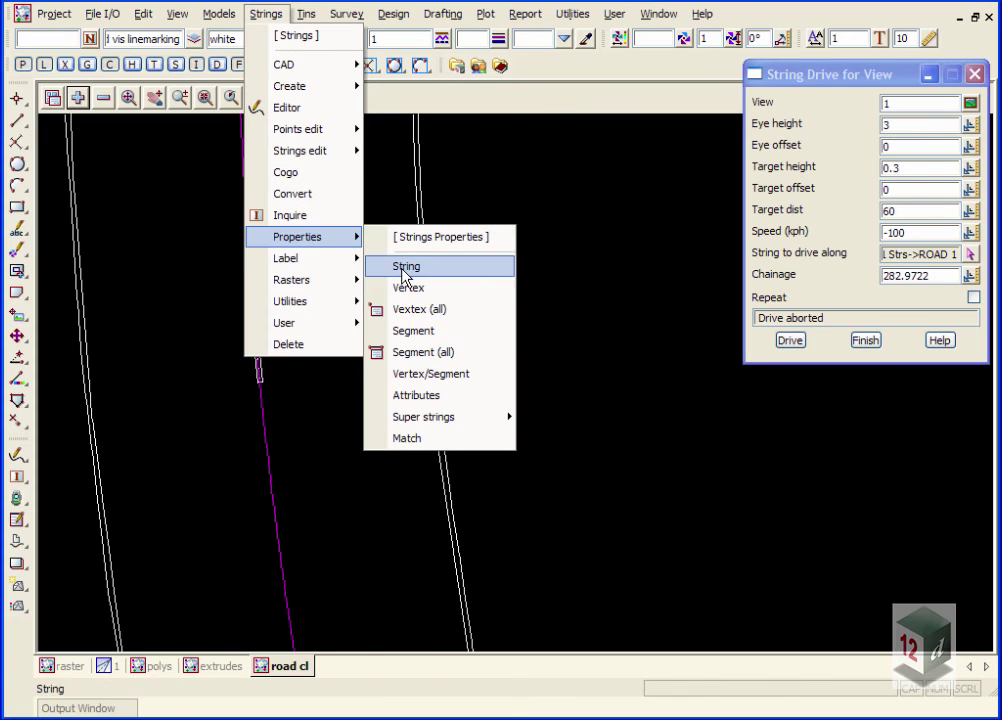
click(405, 267)
click(440, 336)
click(272, 514)
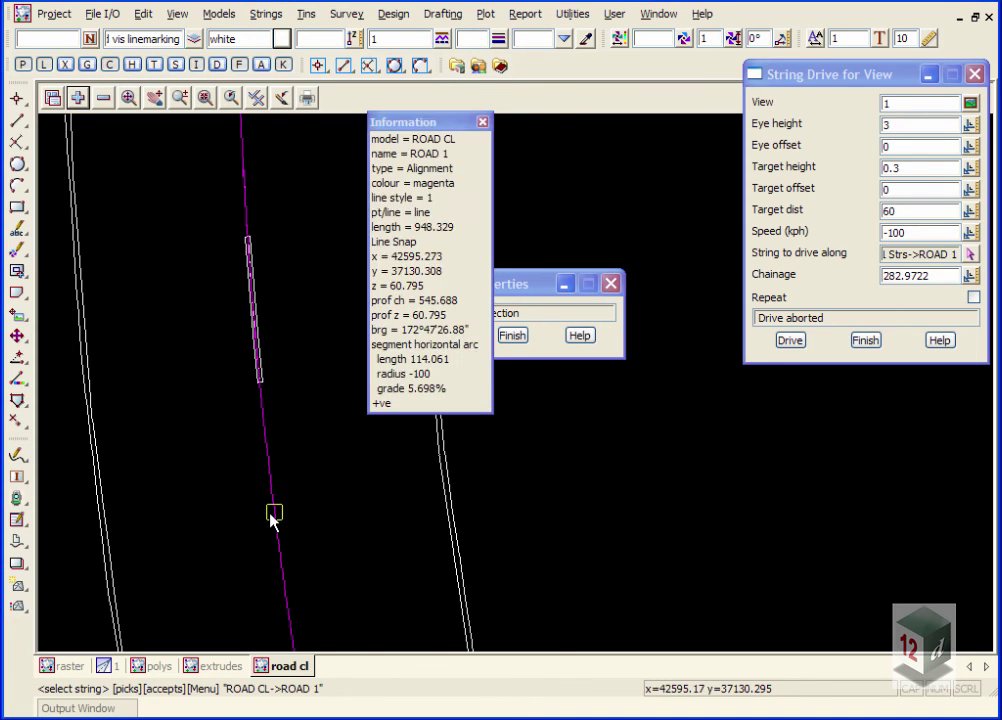
middle_click(272, 514)
drag(405, 511, 497, 392)
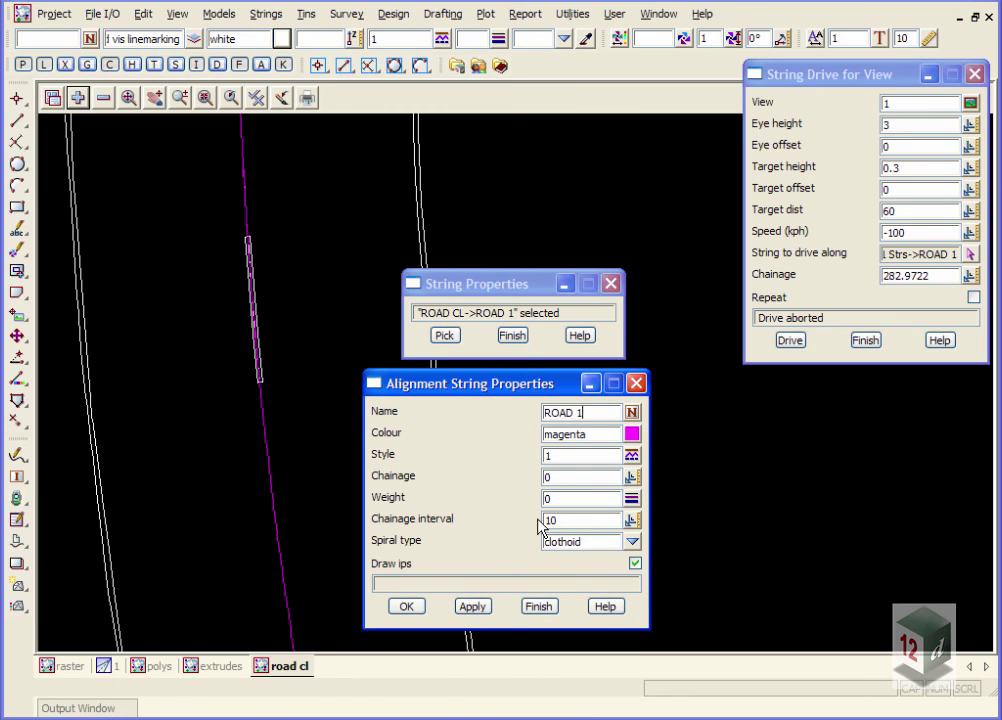
key(BackSpace)
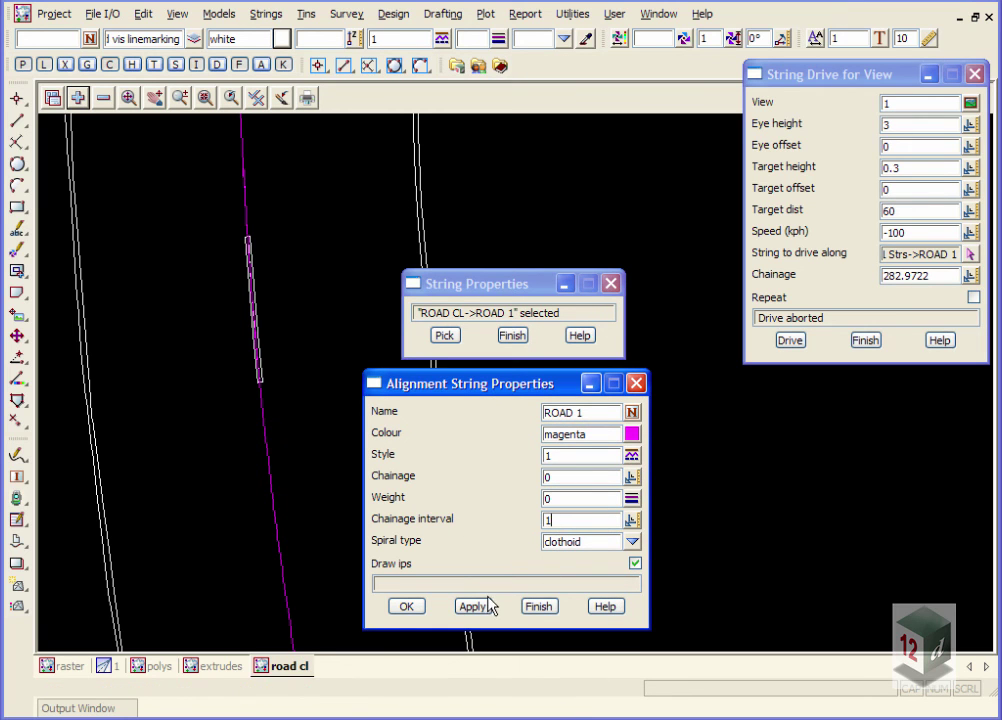